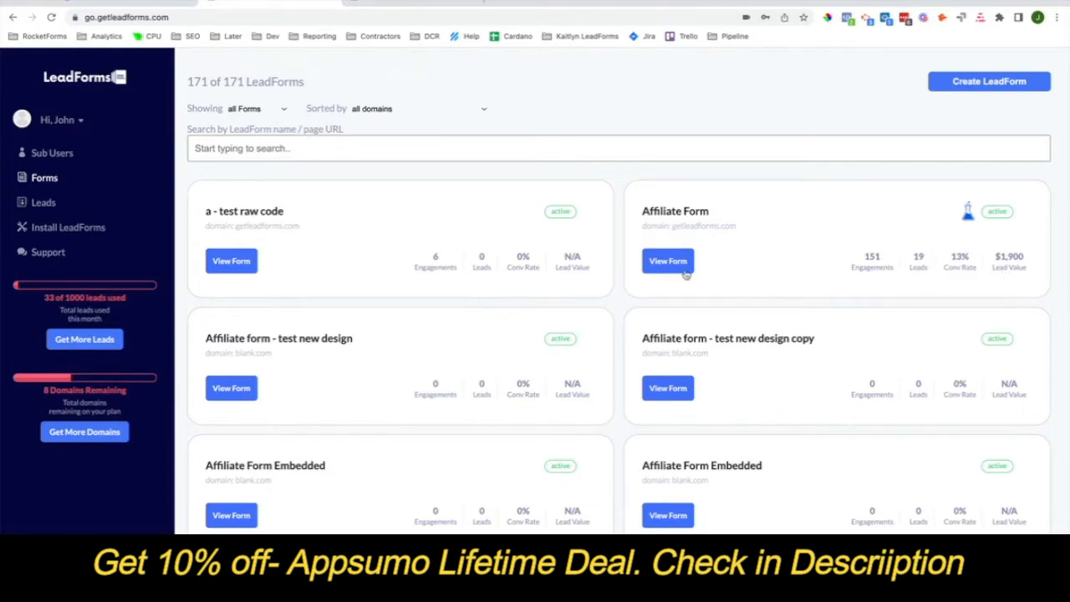
- Create a new LeadForm from the Web Design Template - Embedded
click(957, 89)
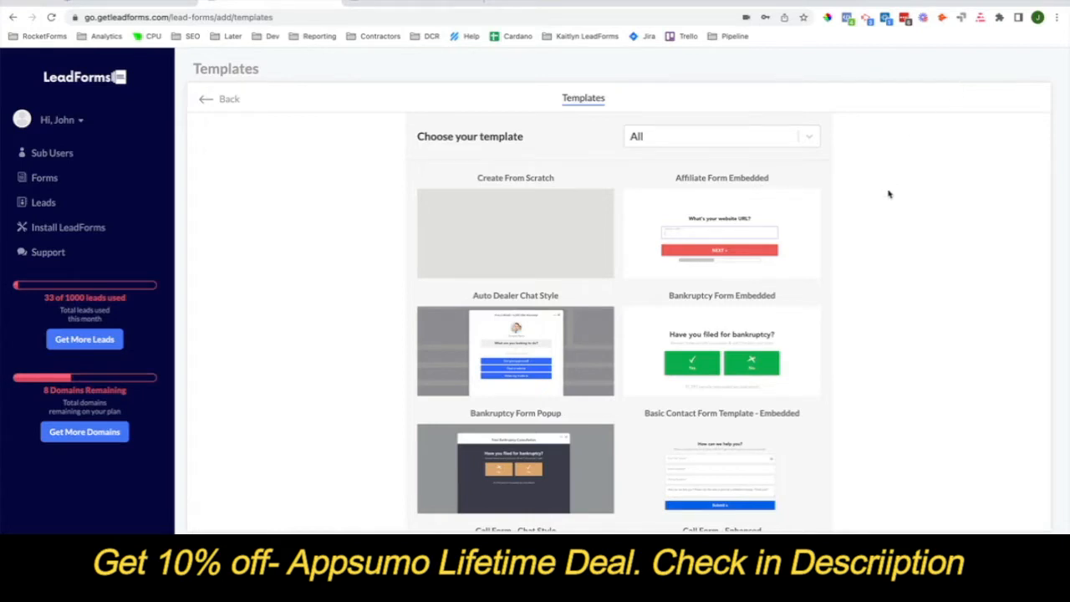
mouse_move(733, 364)
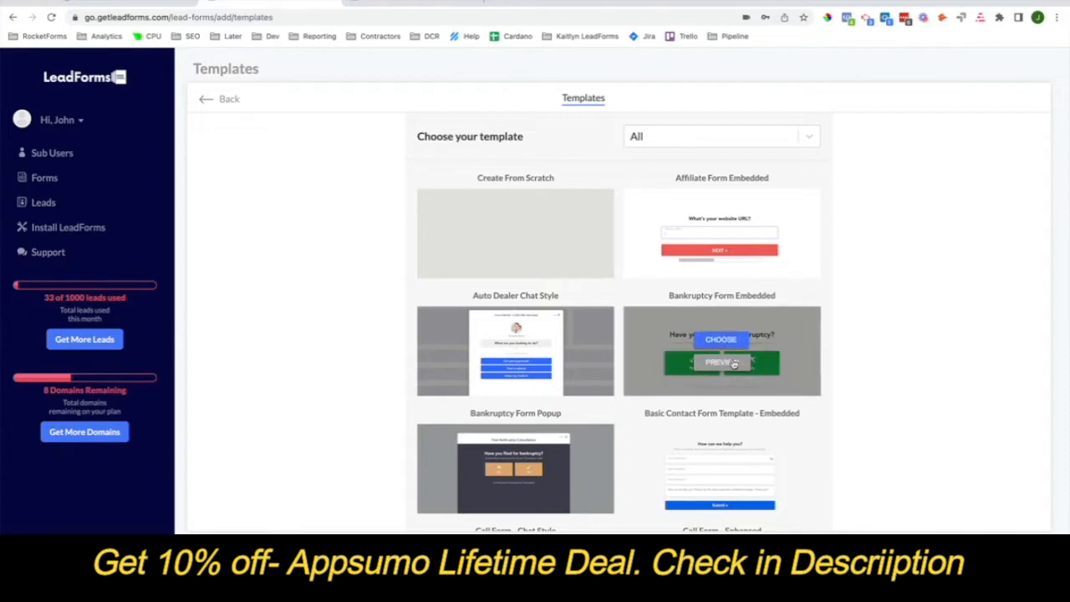
scroll(710, 460, down, 5)
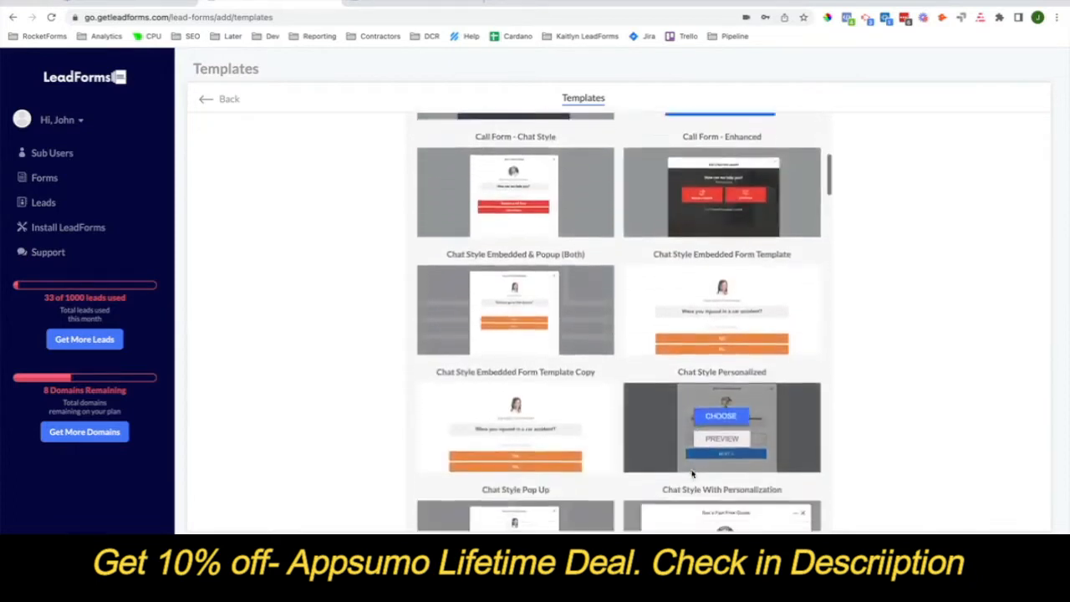
scroll(692, 474, down, 5)
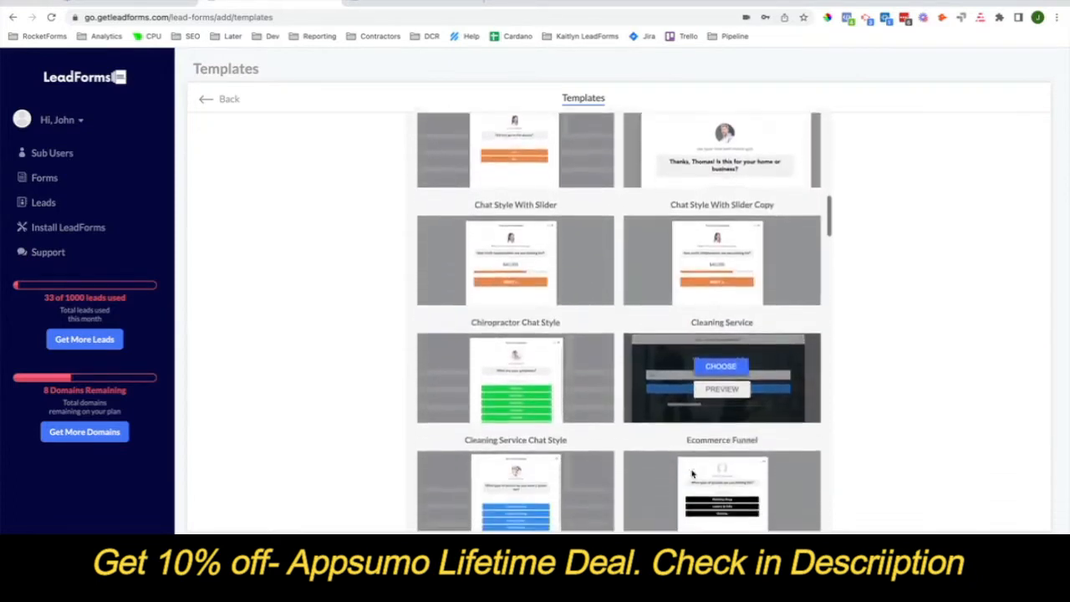
scroll(691, 474, down, 5)
scroll(691, 474, down, 5)
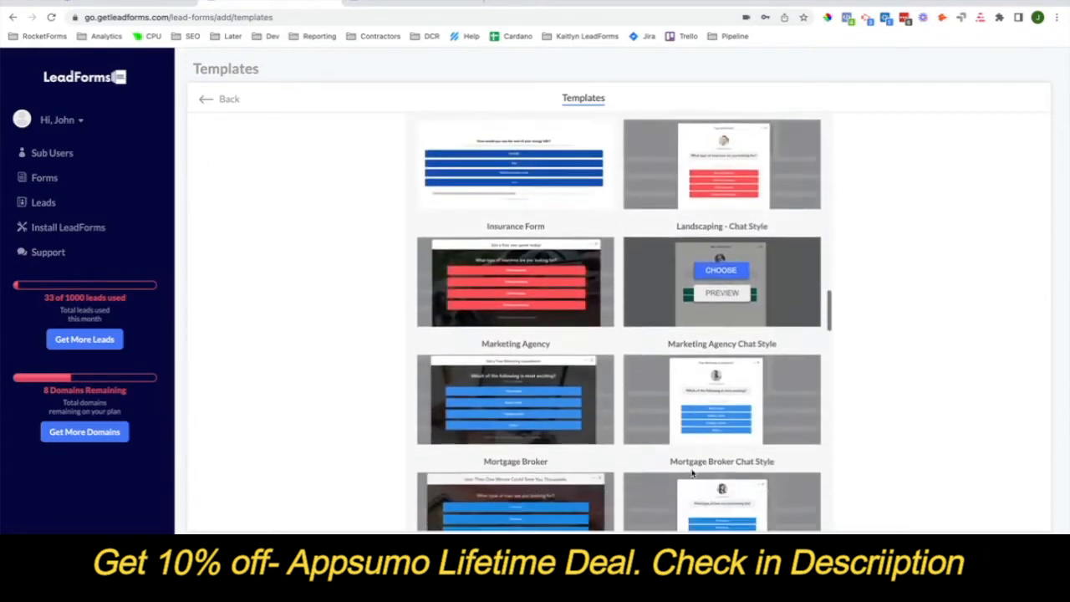
scroll(691, 474, down, 5)
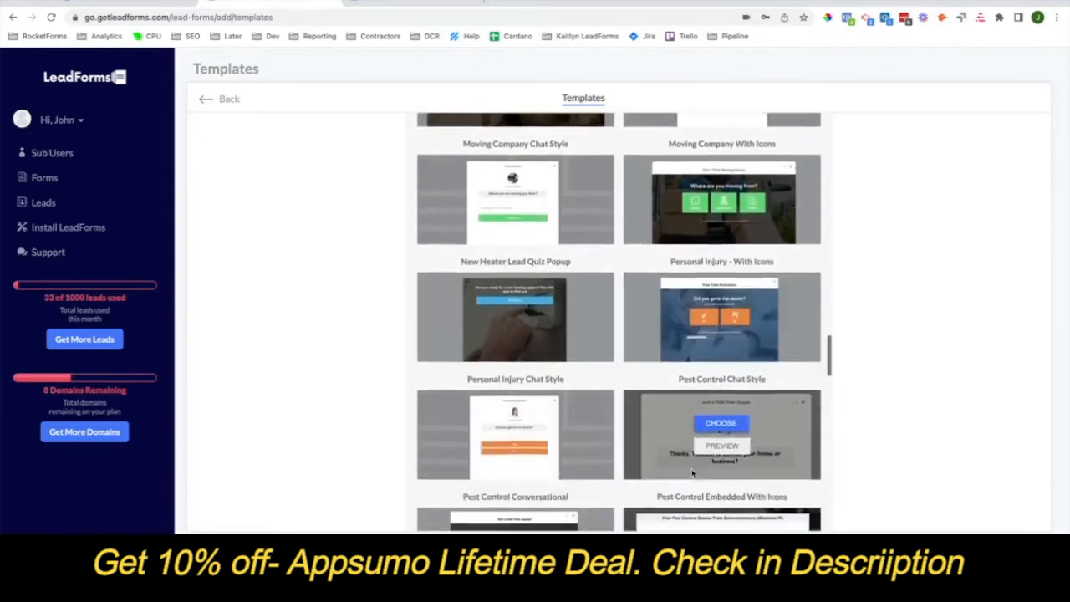
scroll(691, 474, down, 5)
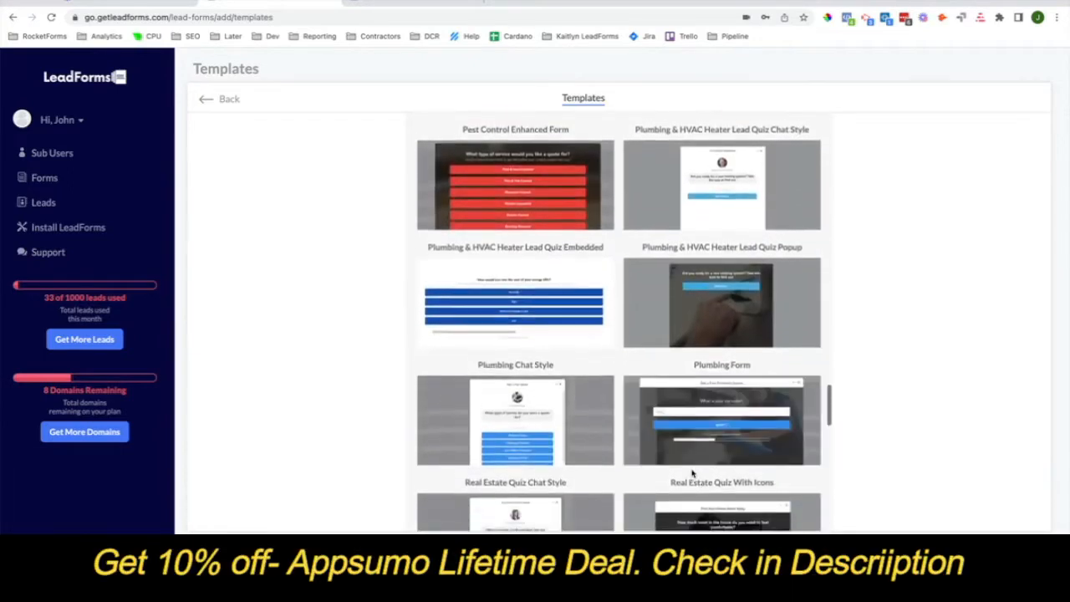
scroll(691, 474, down, 2)
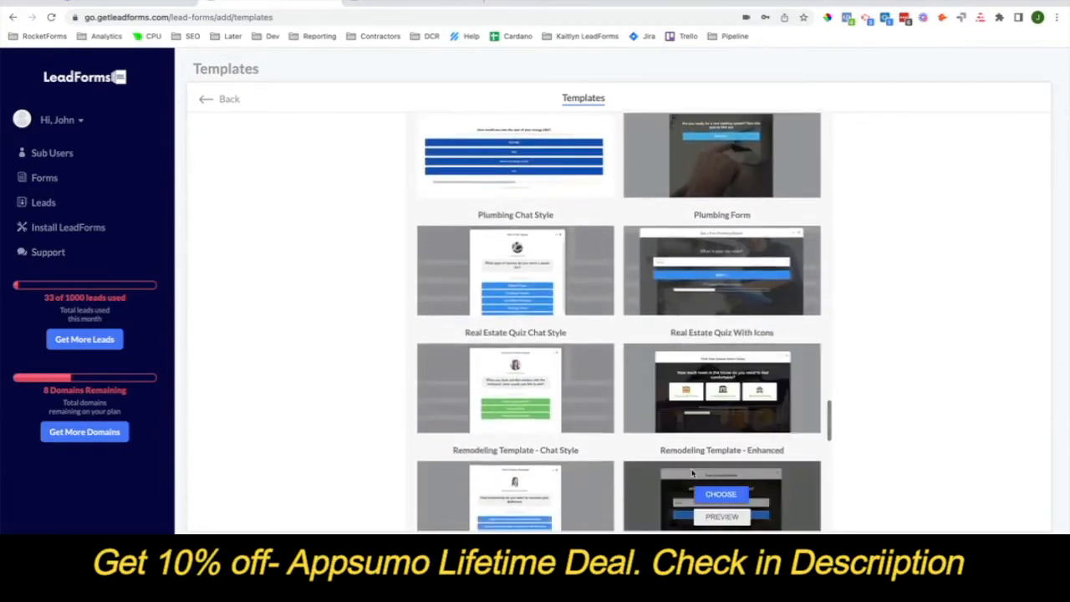
scroll(691, 474, down, 1)
scroll(691, 474, down, 8)
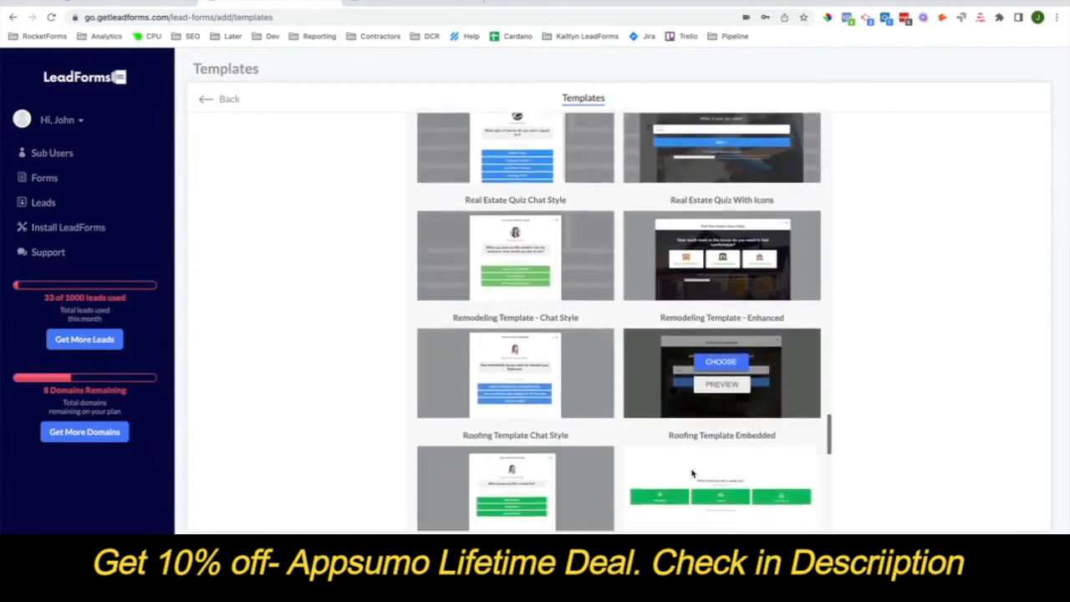
scroll(691, 474, down, 4)
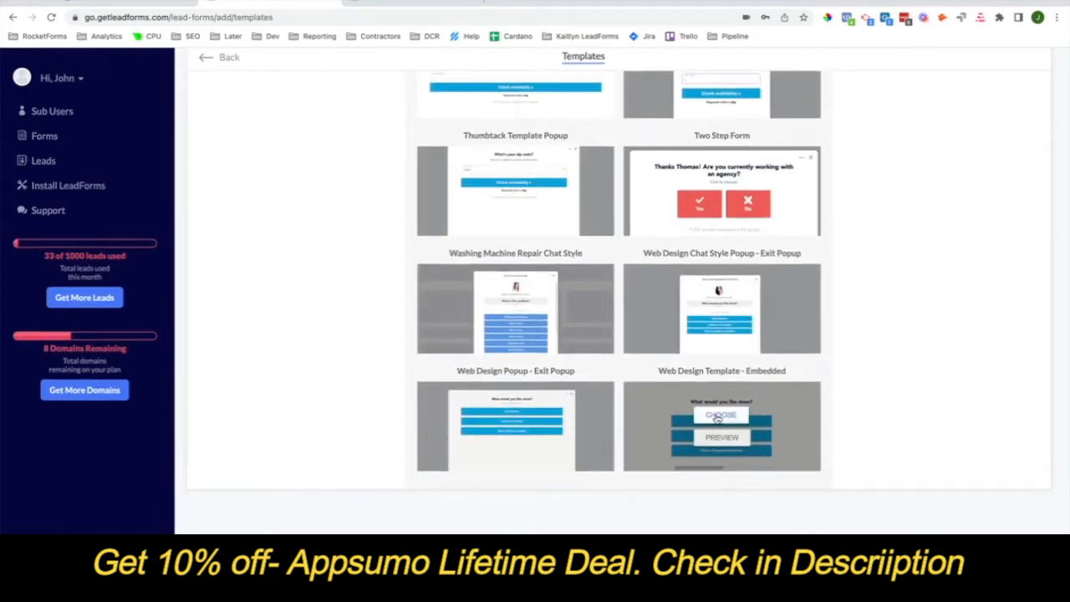
click(720, 415)
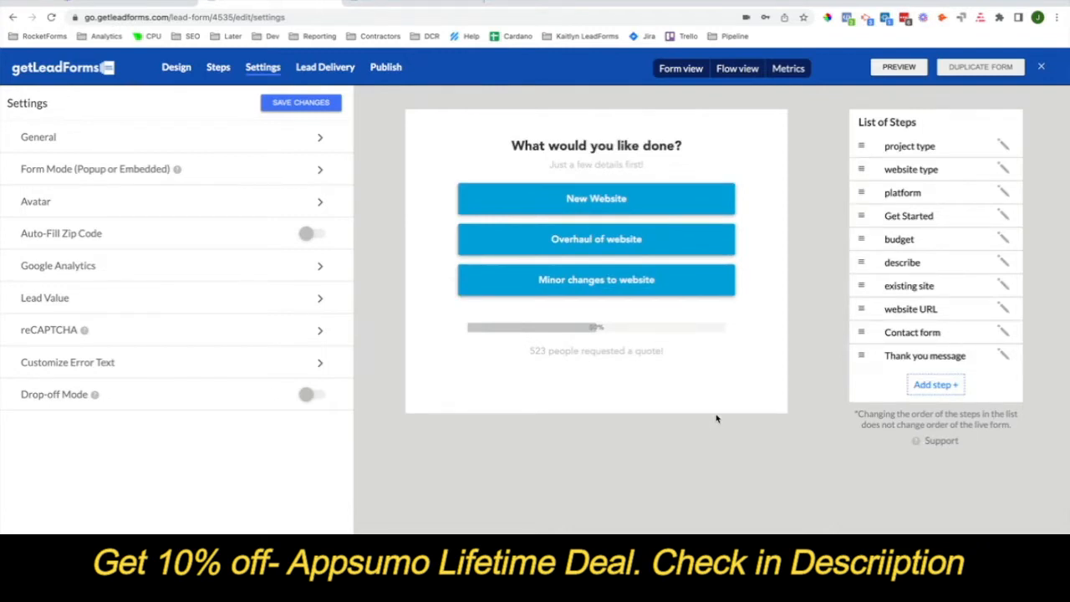
- Review the available template styles in the form's design options
click(173, 73)
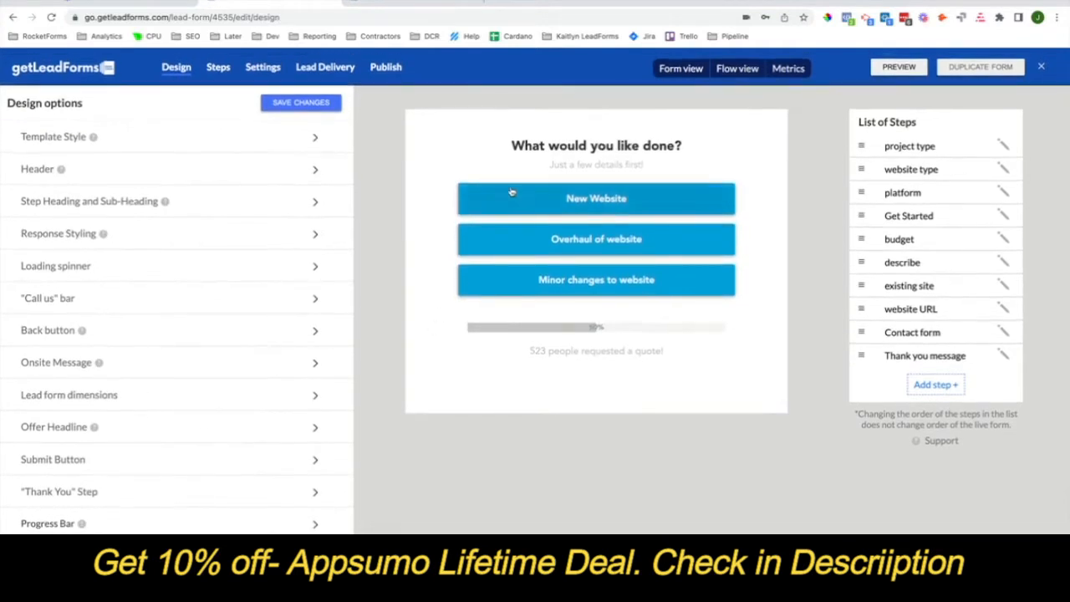
click(165, 142)
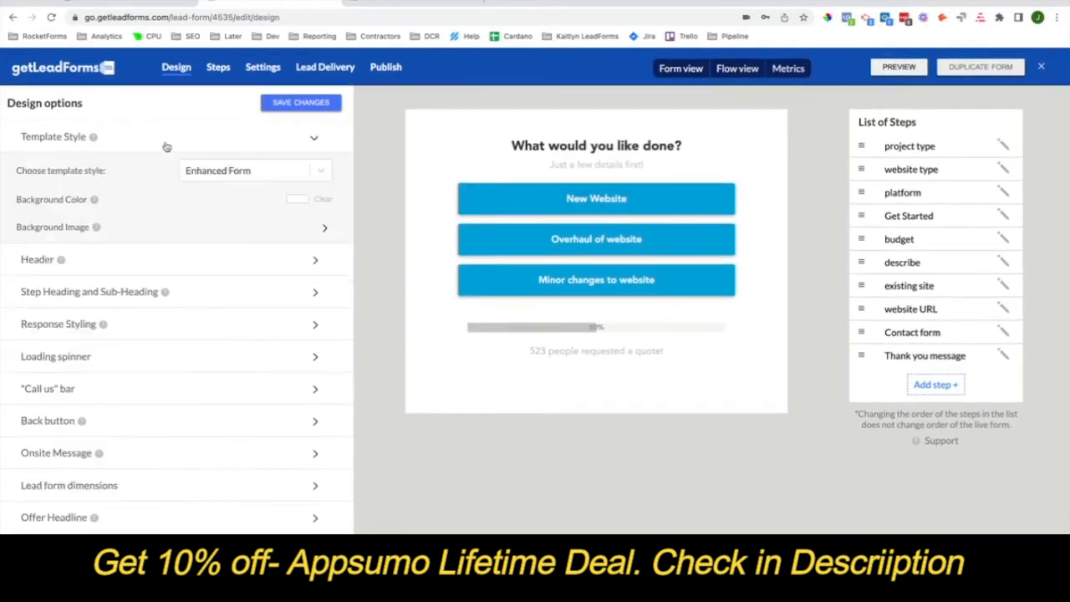
click(320, 172)
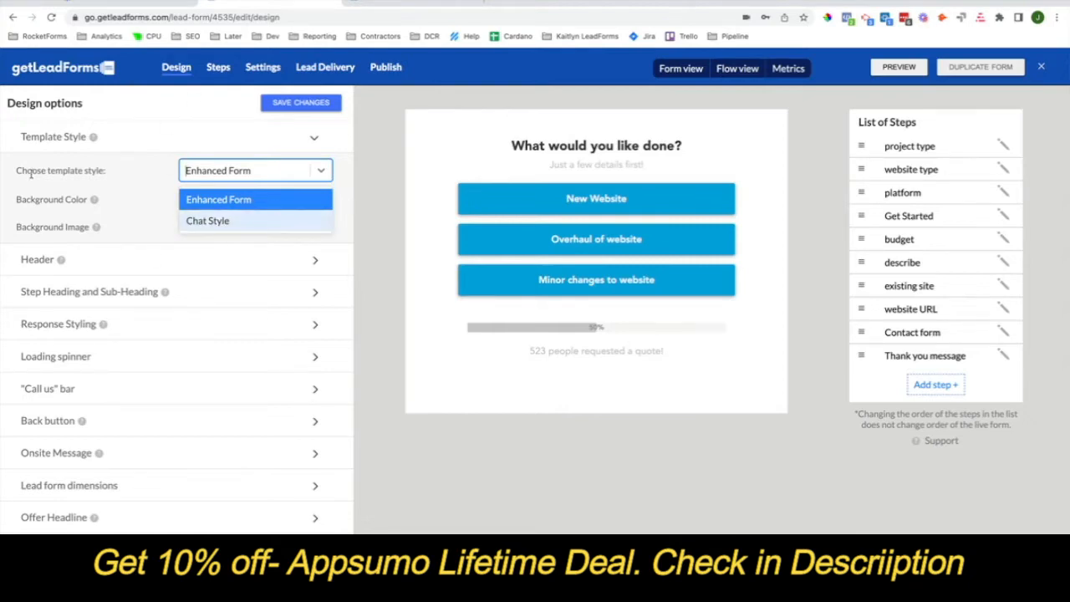
click(314, 138)
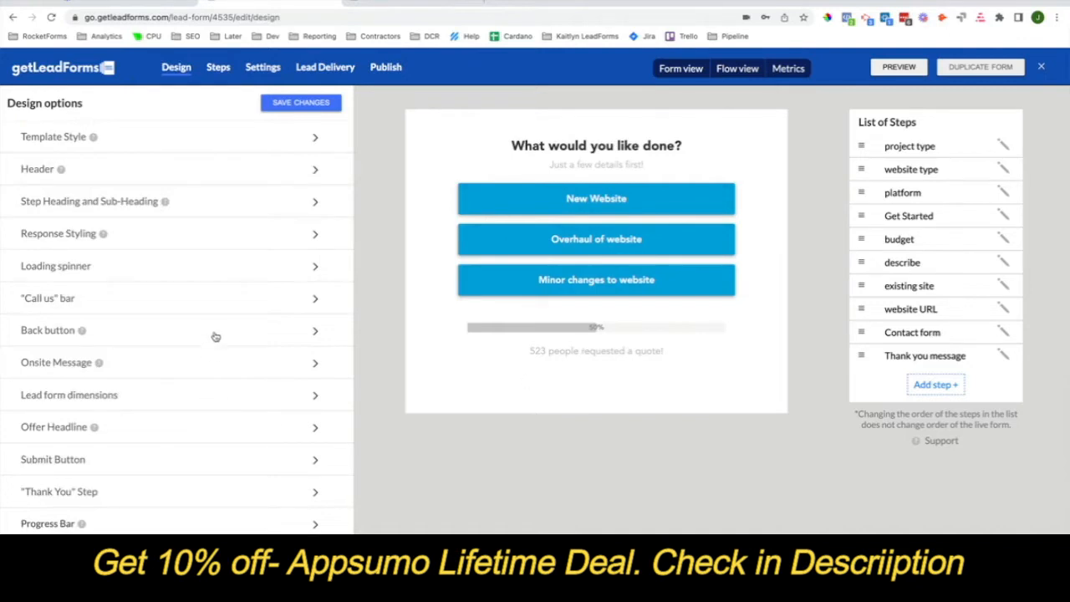
- Set the Response Color in the response styling to a deep blue
click(195, 237)
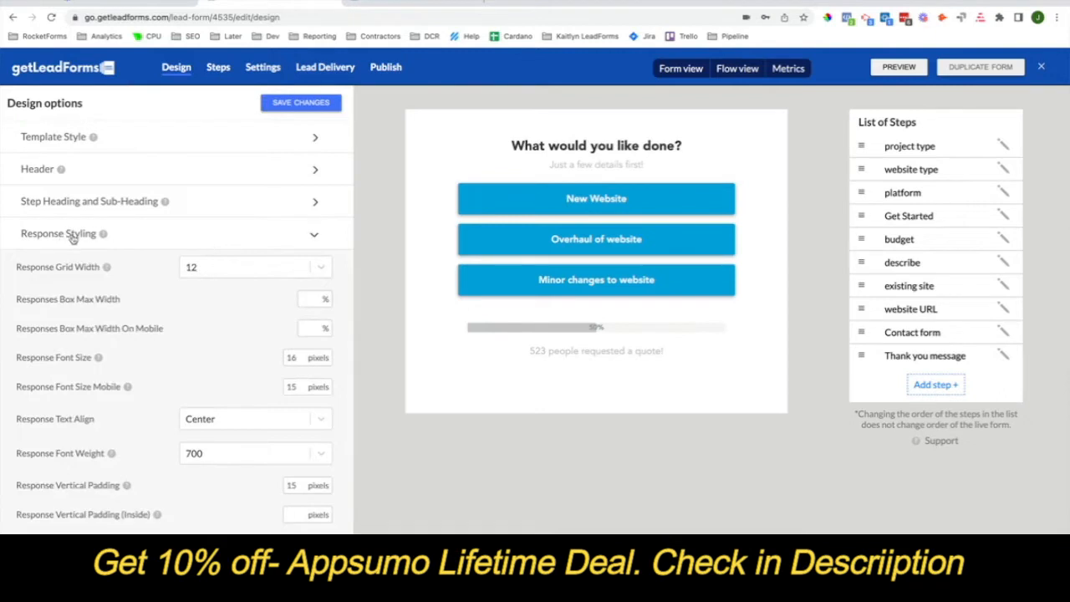
scroll(270, 418, down, 2)
click(307, 422)
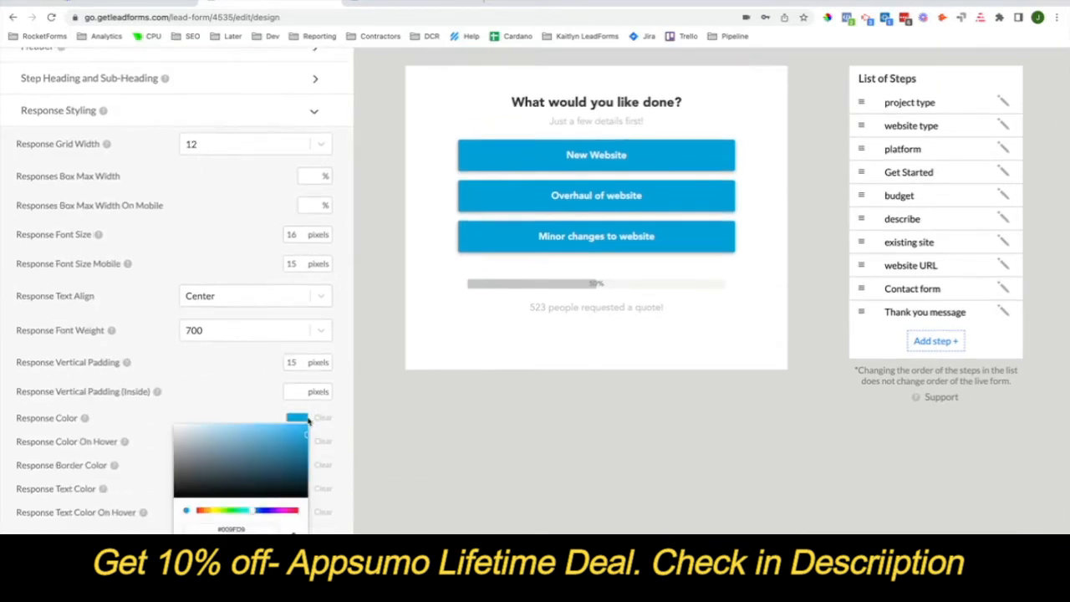
click(265, 510)
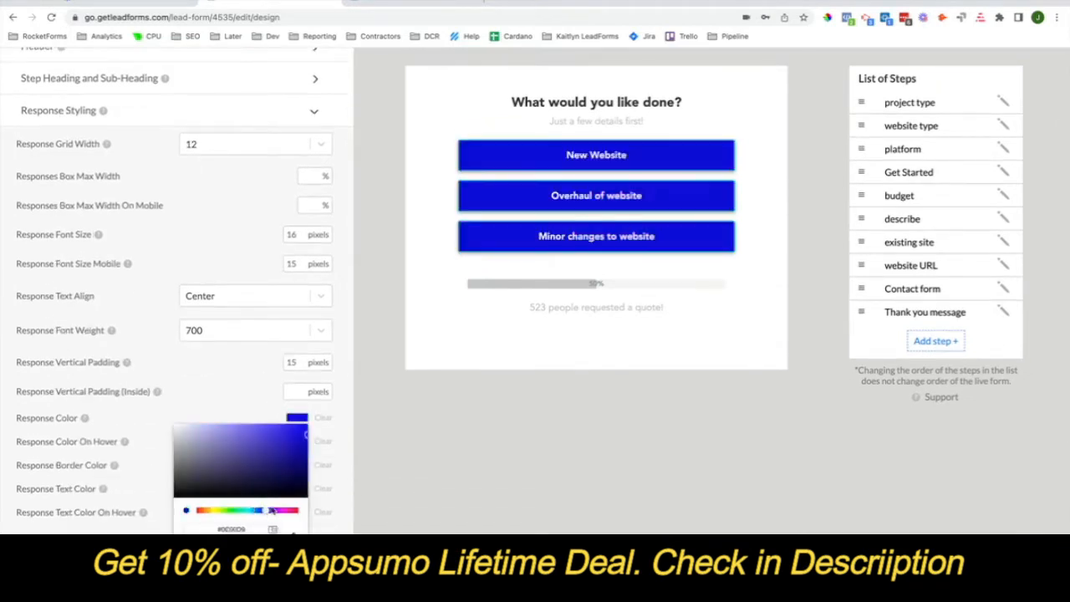
click(371, 493)
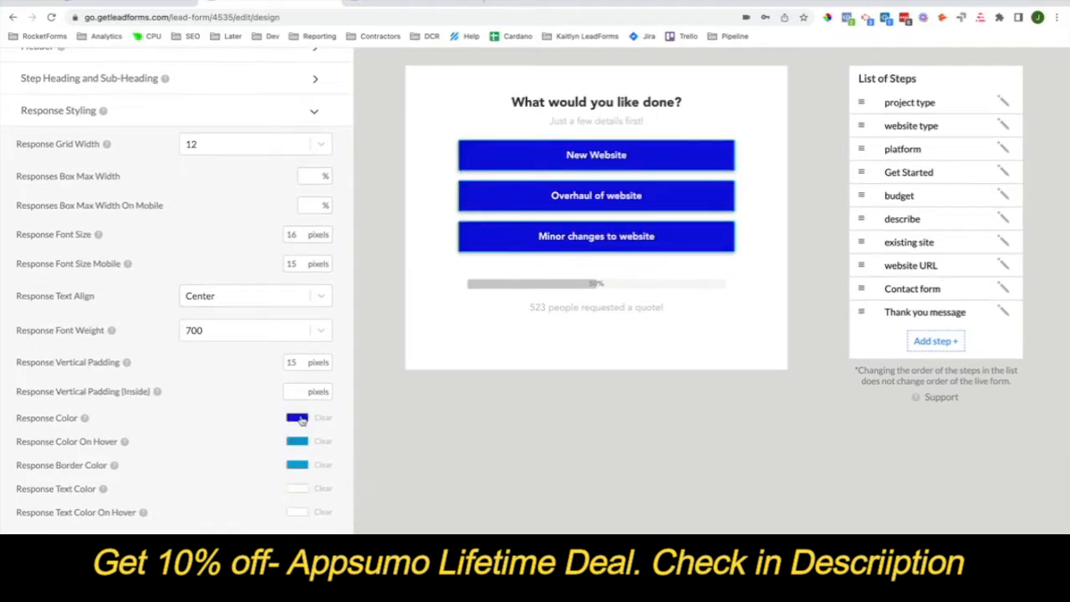
- Set the Response Color On Hover to a brownish orange, leaving the color pickers closed
click(291, 445)
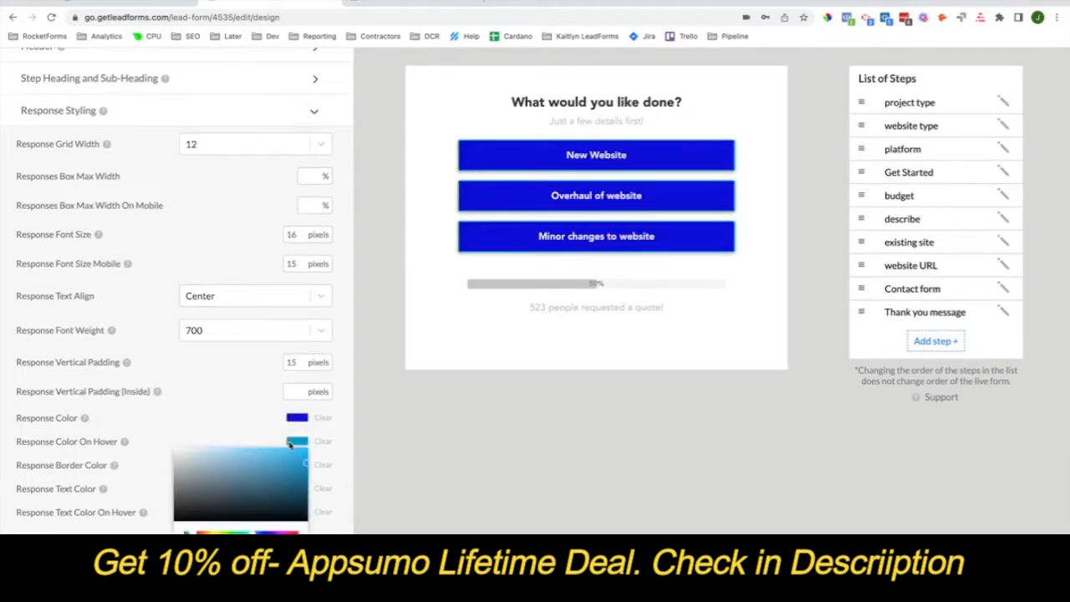
click(251, 532)
click(291, 477)
click(356, 463)
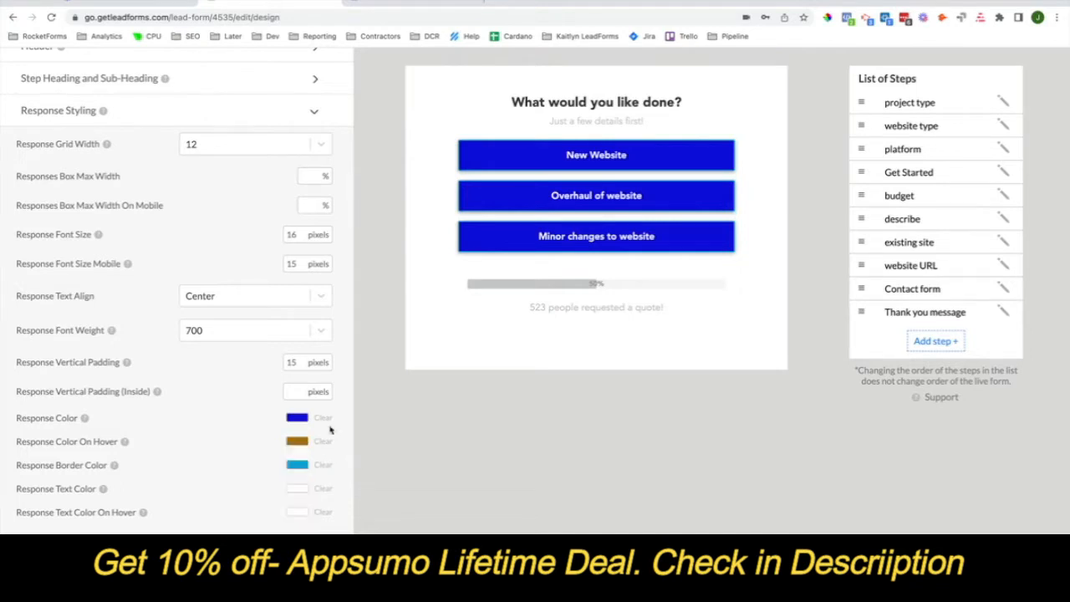
click(296, 466)
click(413, 308)
- Preview the form with its restyled response buttons and return to the design editor
scroll(413, 308, up, 3)
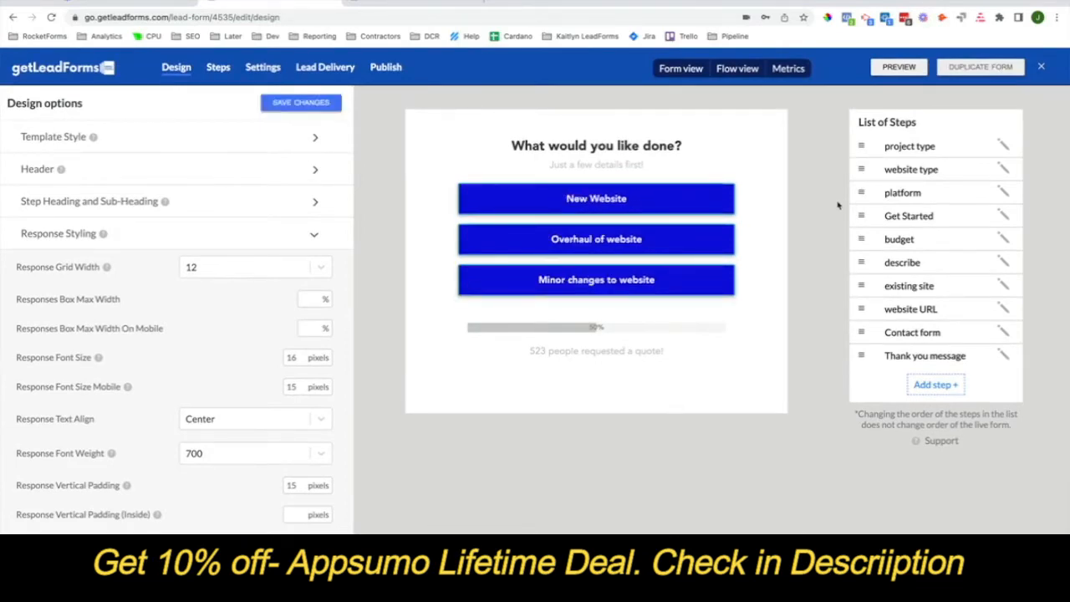
click(900, 67)
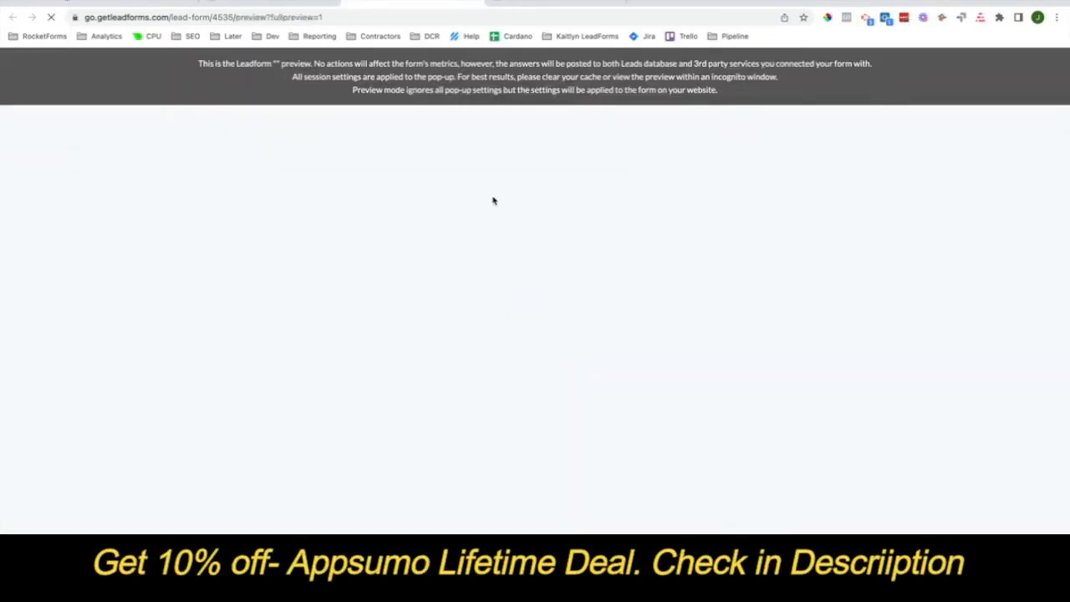
click(520, 112)
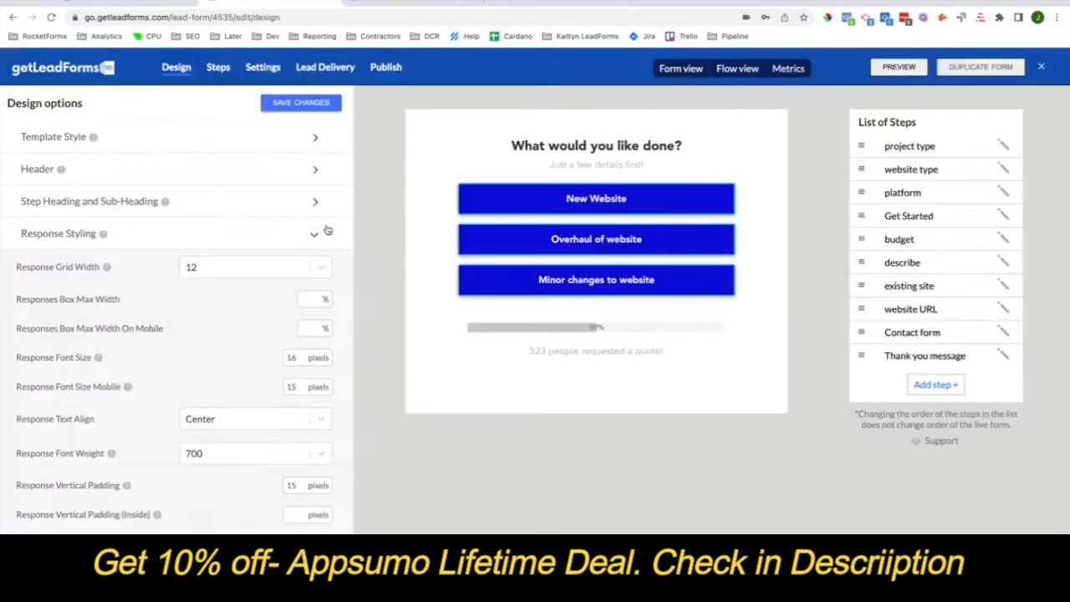
- Examine the "Call us" bar and Progress Bar settings in the design options, and collapse each section
click(314, 234)
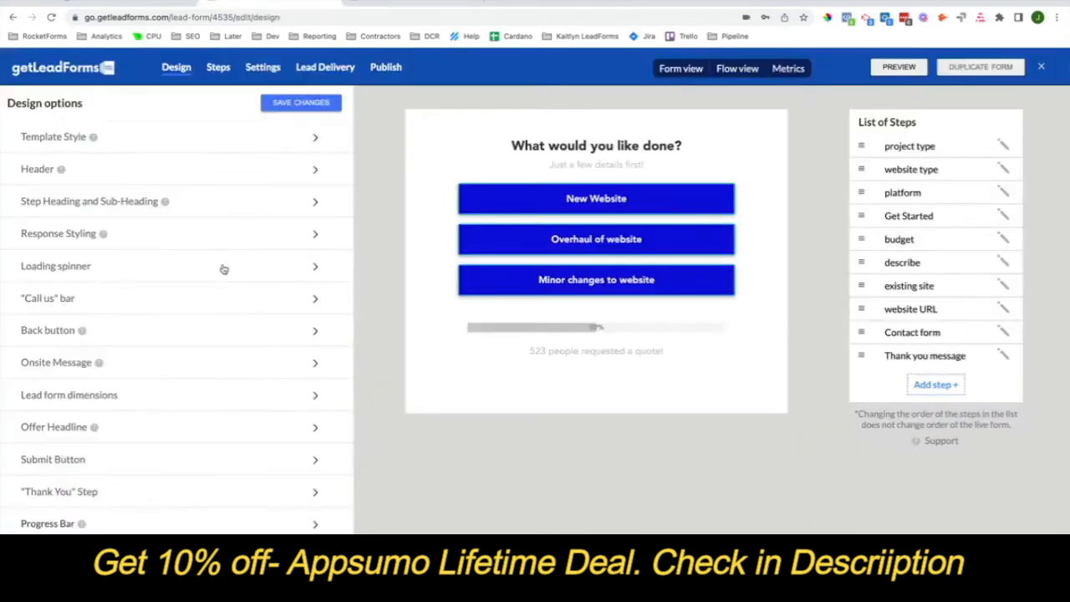
click(155, 298)
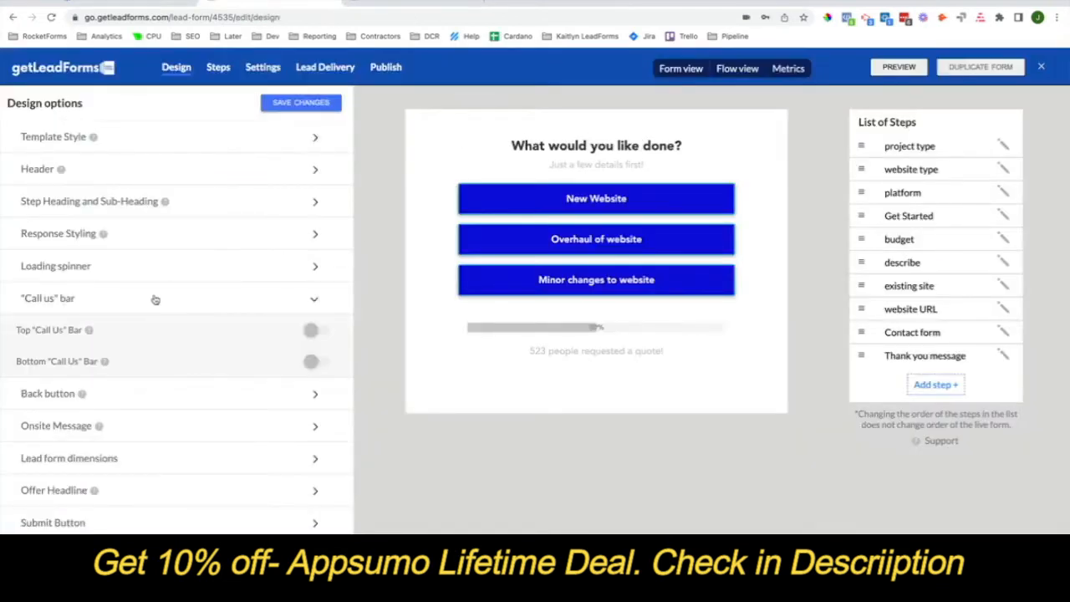
click(311, 301)
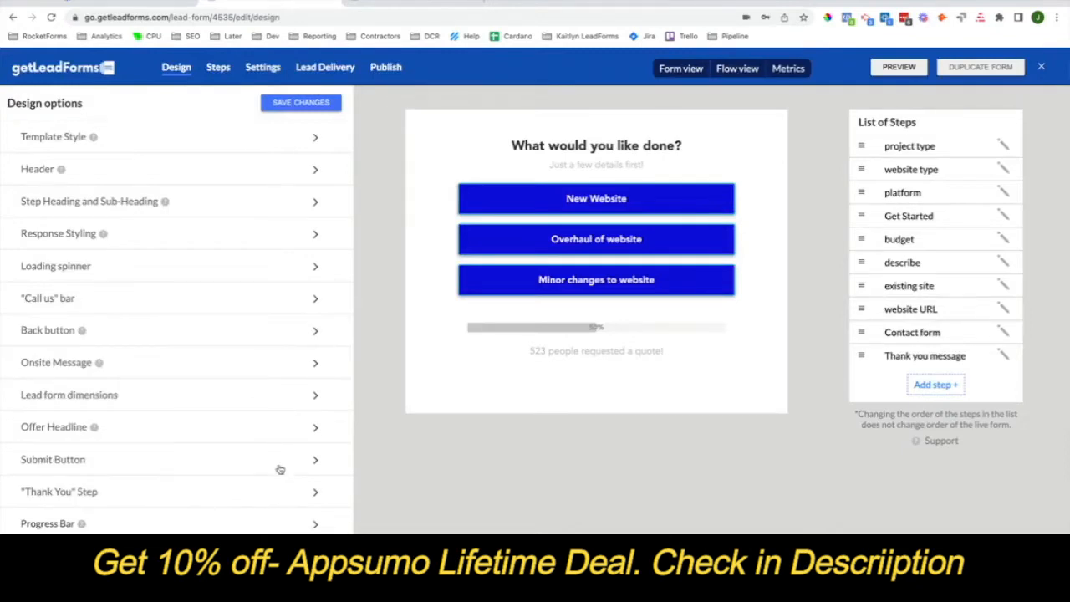
click(315, 524)
scroll(315, 527, down, 1)
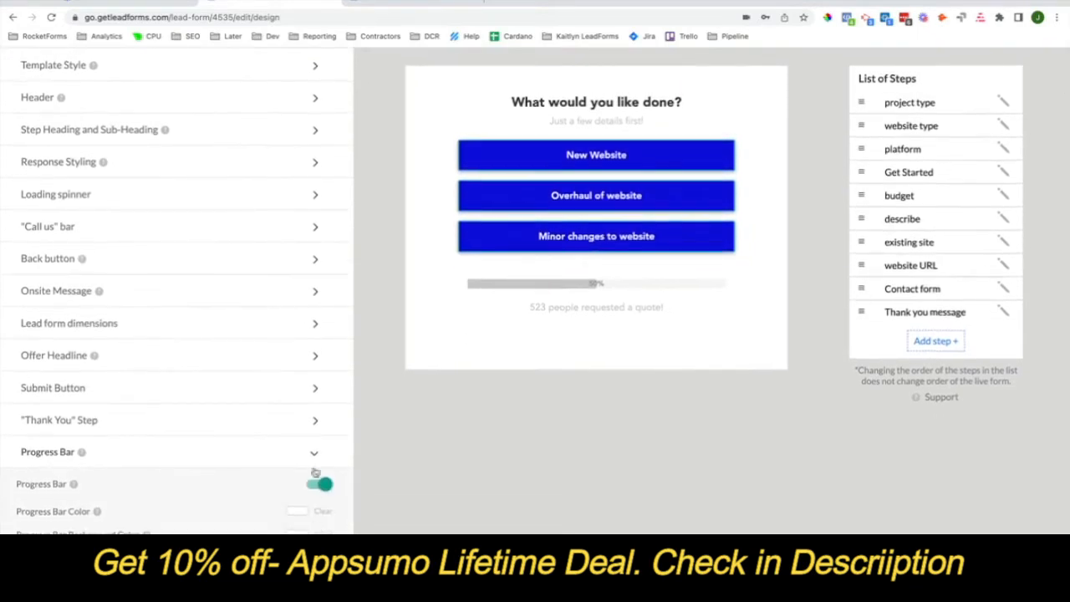
click(315, 471)
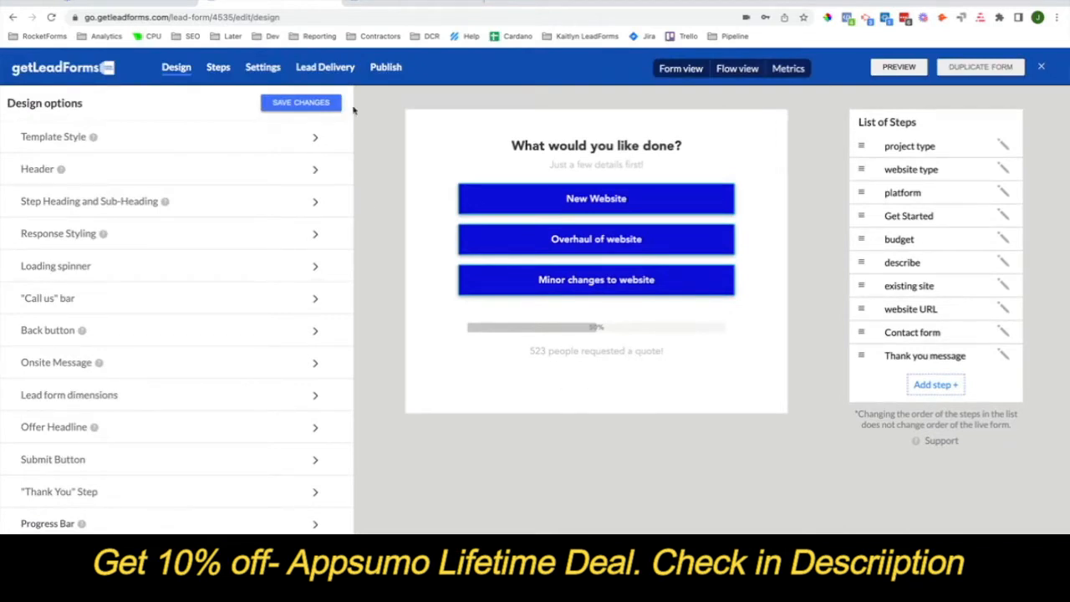
- Save the form's design changes
click(311, 102)
mouse_move(94, 138)
mouse_move(61, 170)
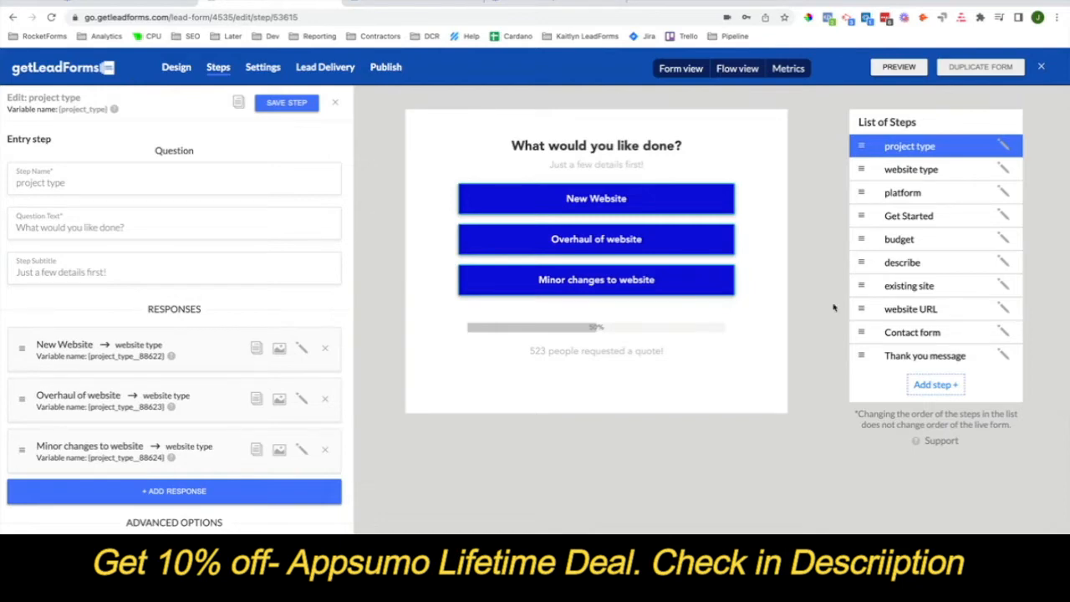
- View the Get Started step's question and responses, and return to the project type step
click(926, 220)
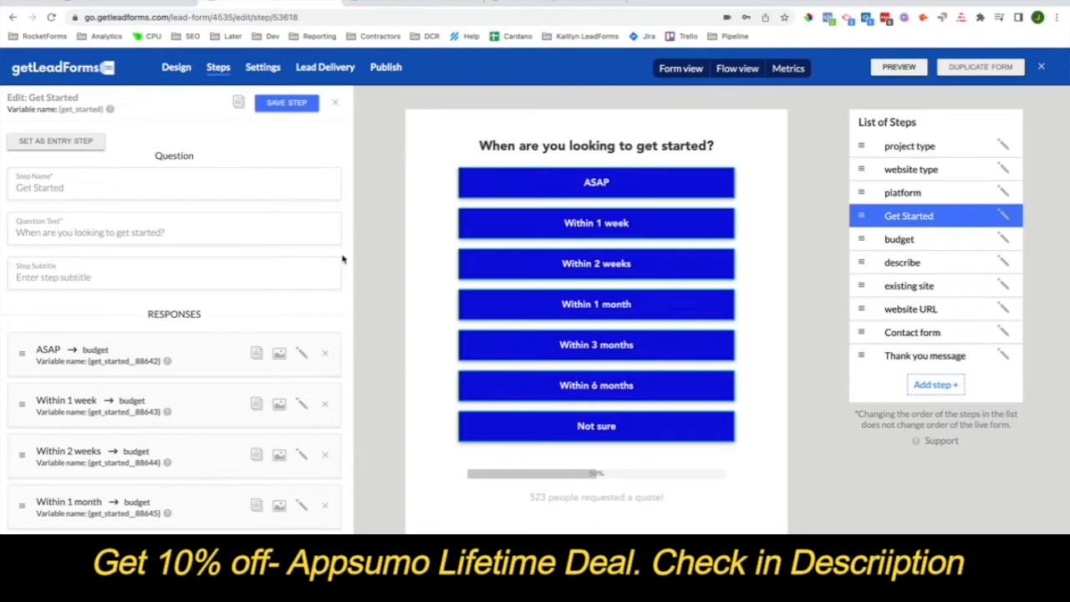
click(924, 155)
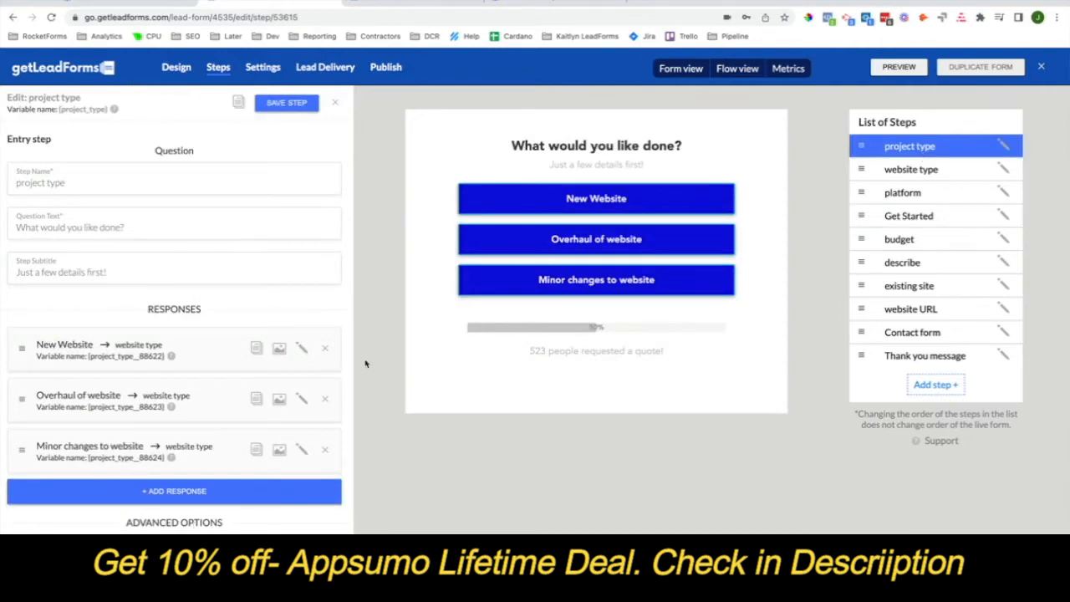
- Change the project type step's question text to "What type of project would you like to create?" and save the step
drag(512, 146, 687, 148)
click(686, 148)
double_click(72, 226)
key(ctrl+a)
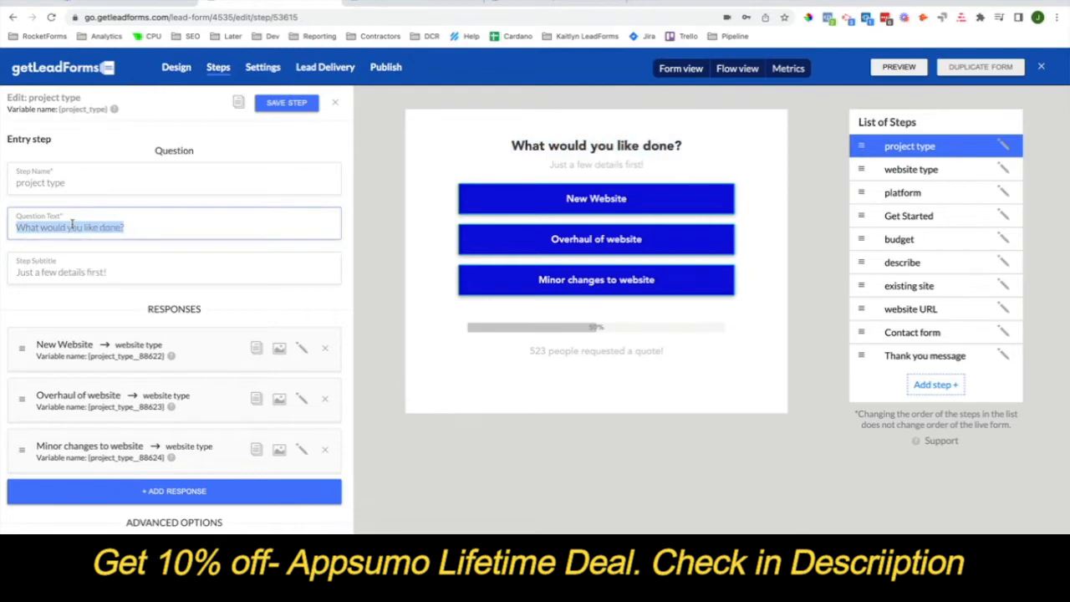
text(Wh)
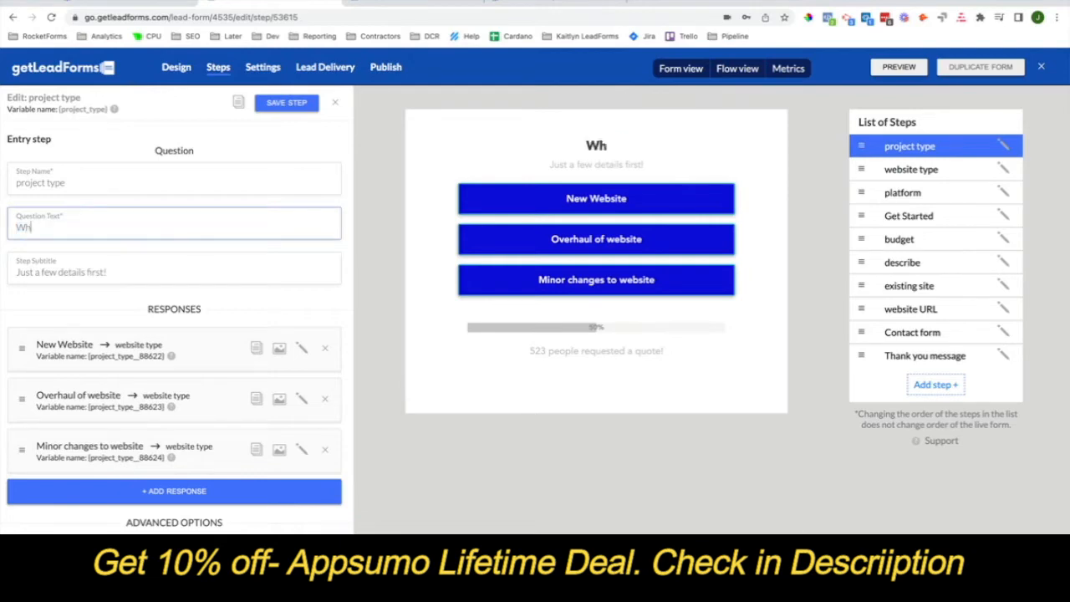
text(at type of projec)
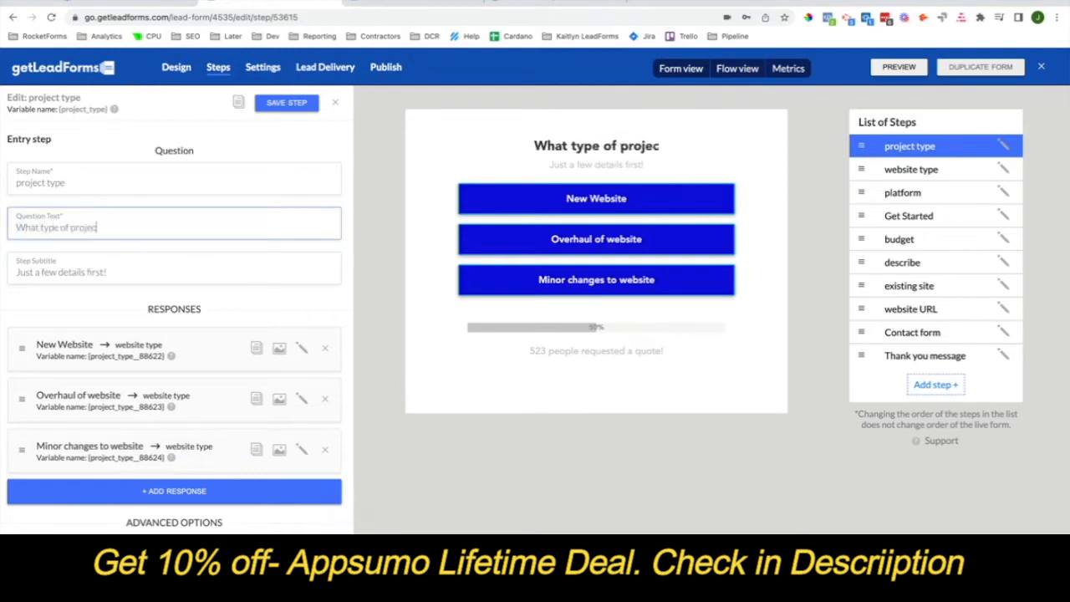
text(t would you like to create?)
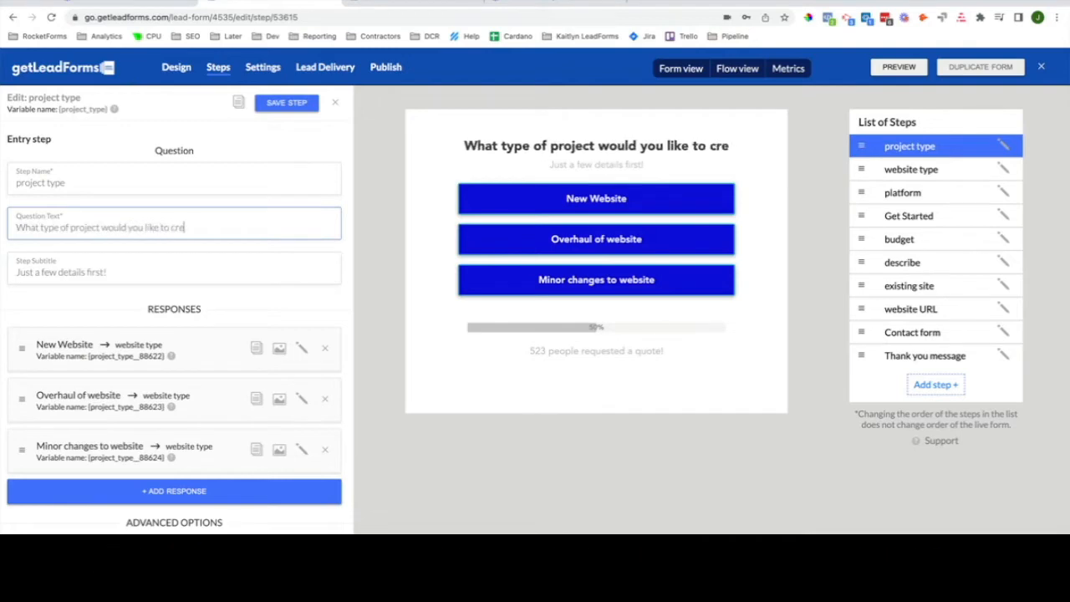
click(278, 104)
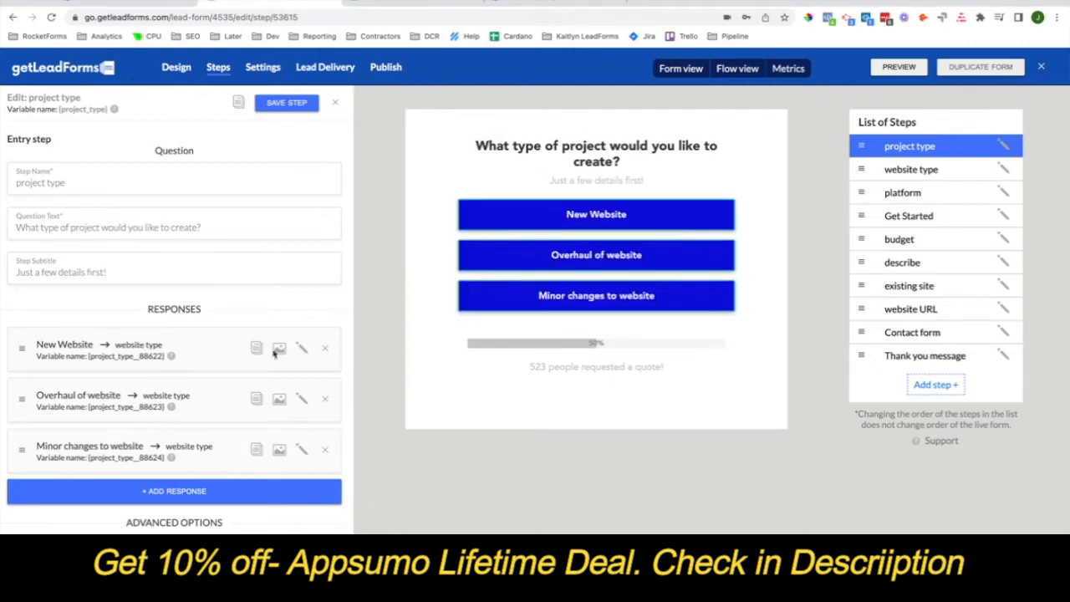
- Open the New Website response for editing, try "jkl" as its response text and clear the entry
click(301, 350)
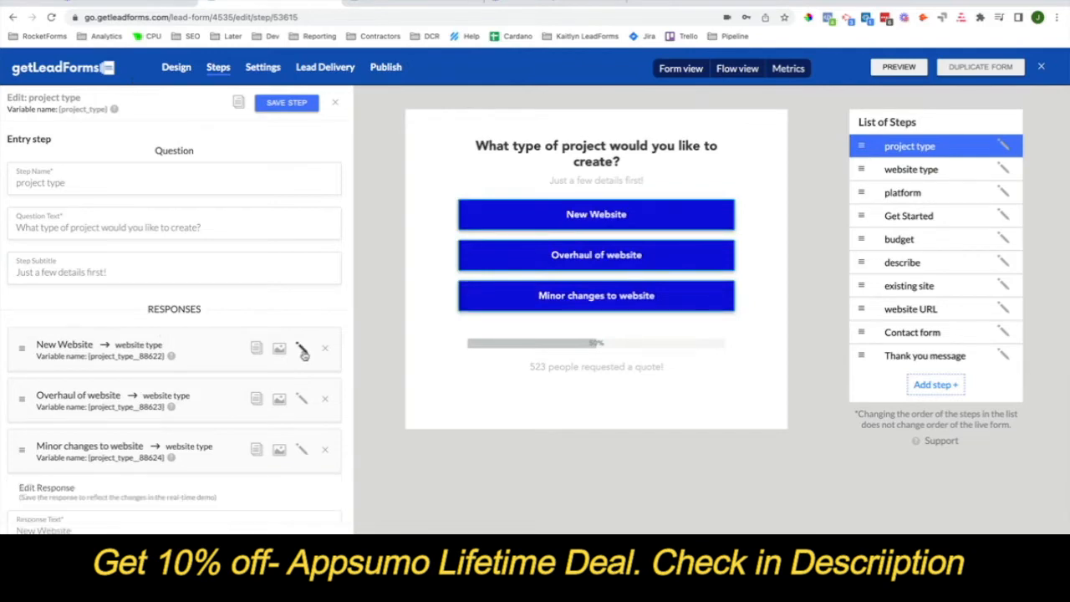
scroll(286, 443, down, 3)
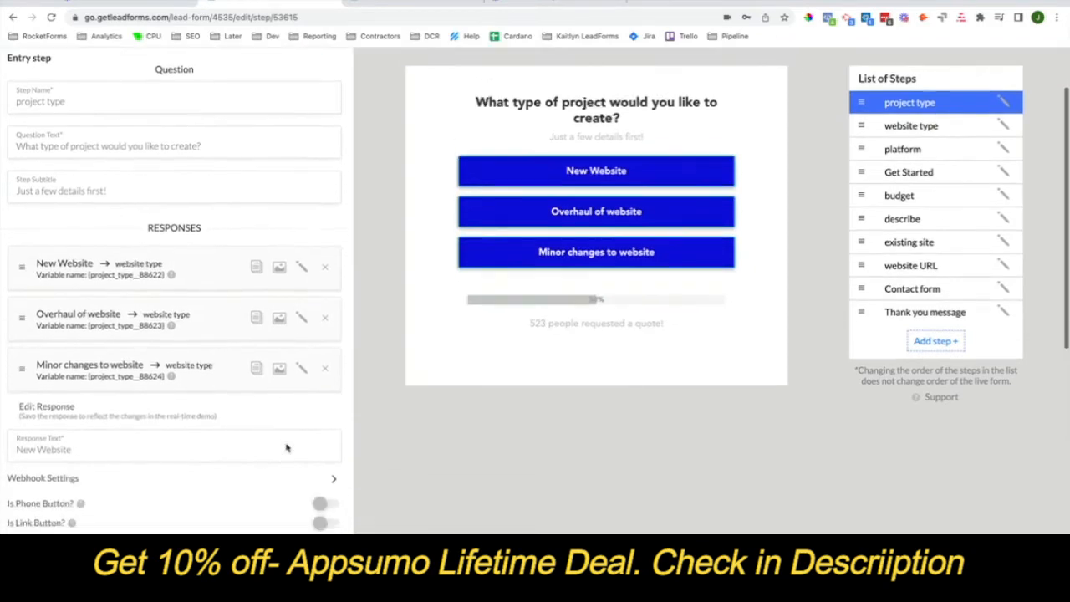
scroll(285, 443, down, 2)
triple_click(55, 229)
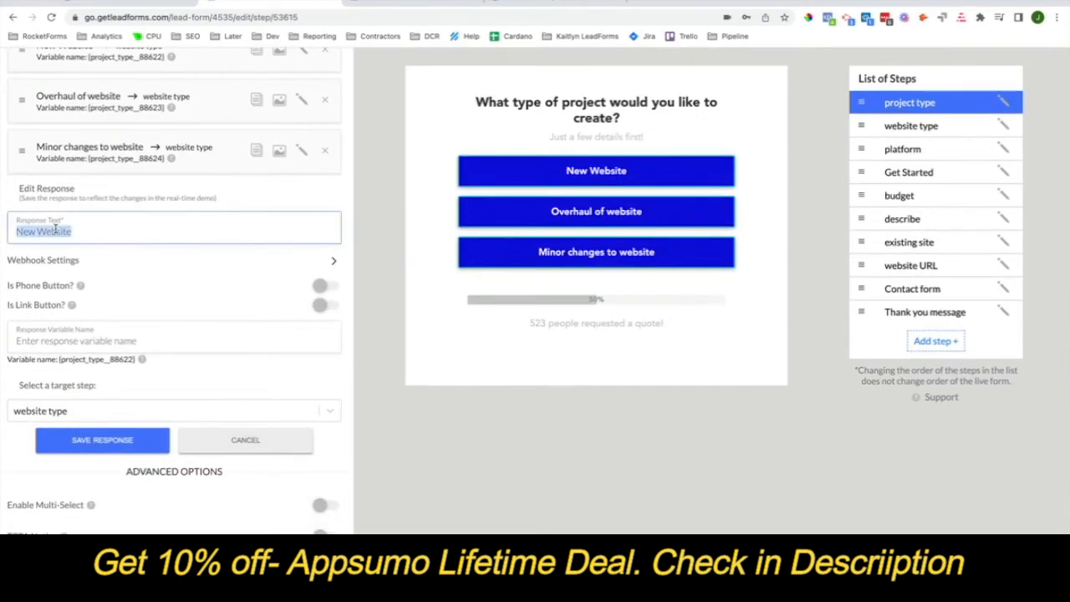
text(jkl)
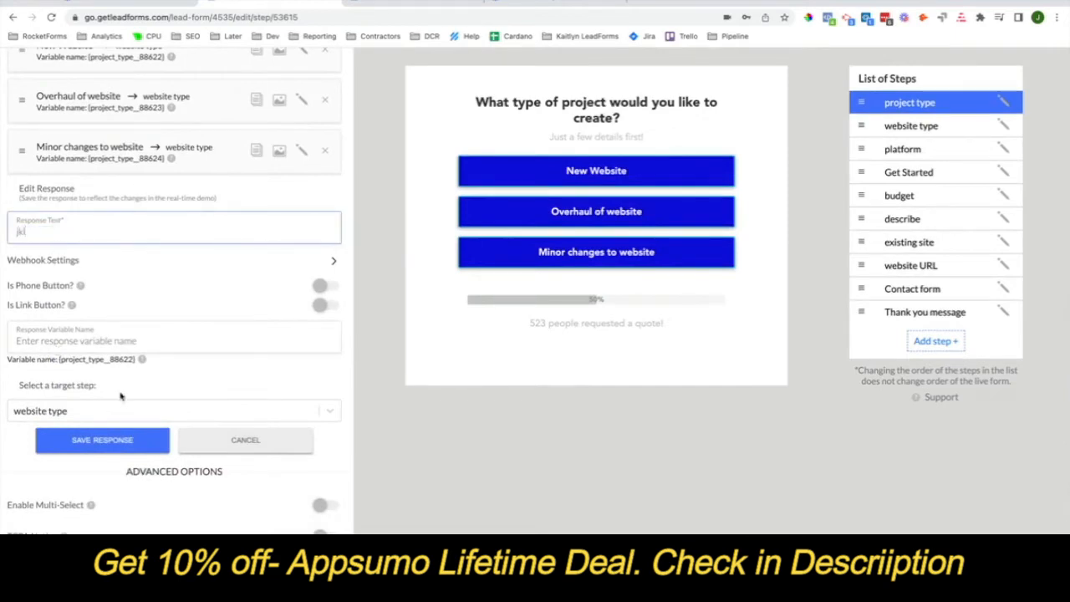
double_click(24, 231)
key(BackSpace)
click(68, 297)
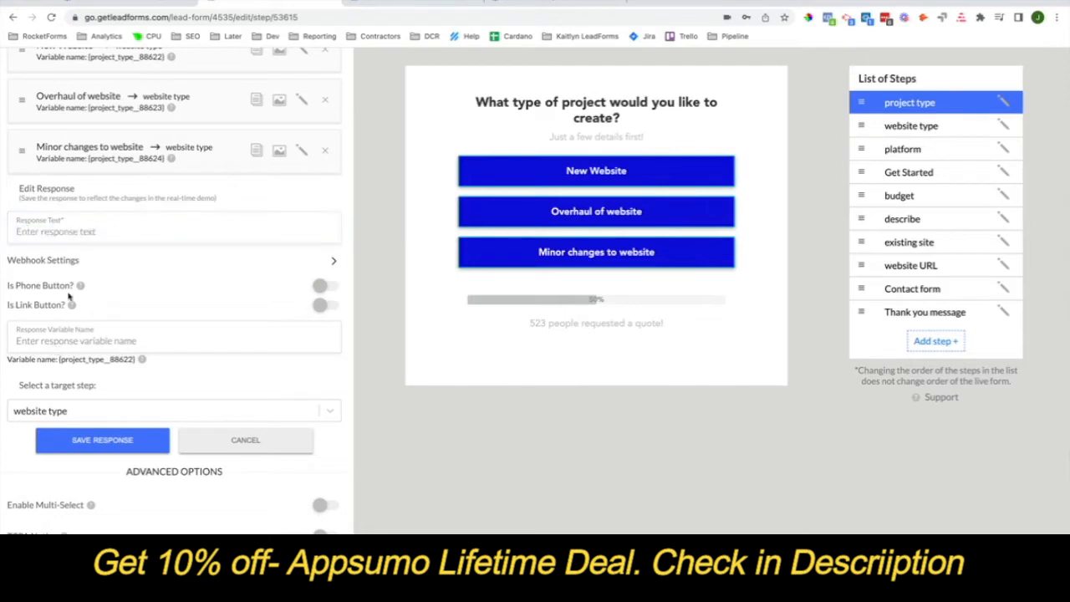
- Try making the New Website response a phone button and a link button, going to the phone number and URL fields
click(331, 286)
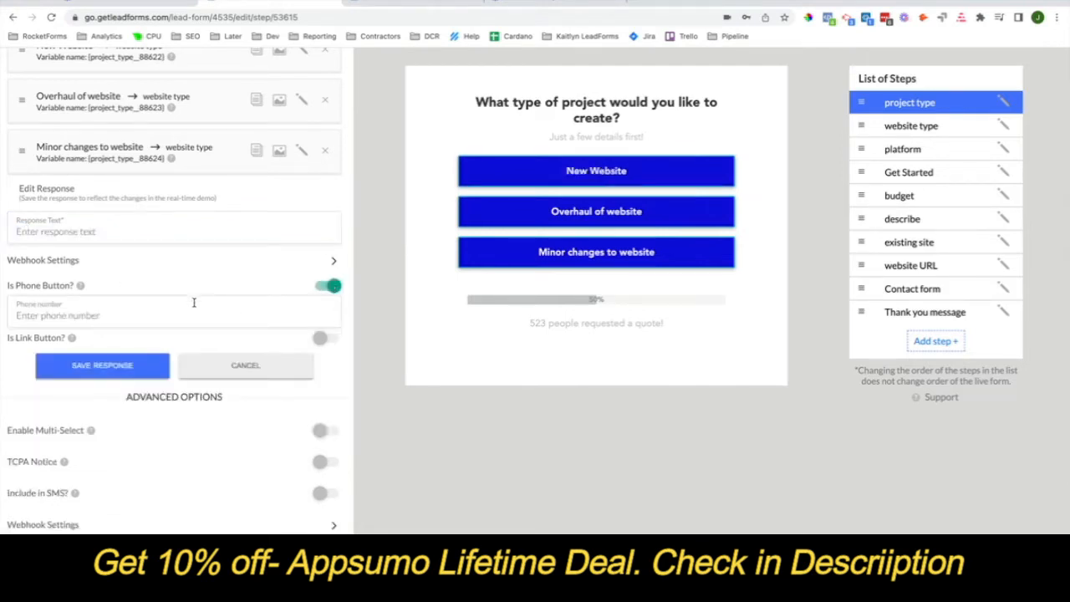
click(150, 318)
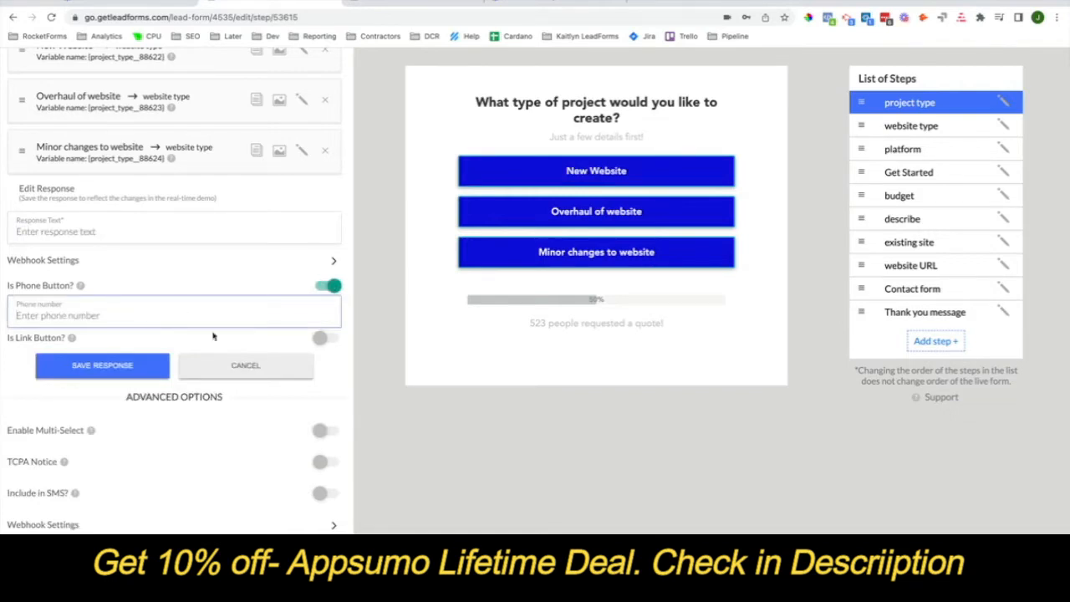
click(333, 285)
click(322, 306)
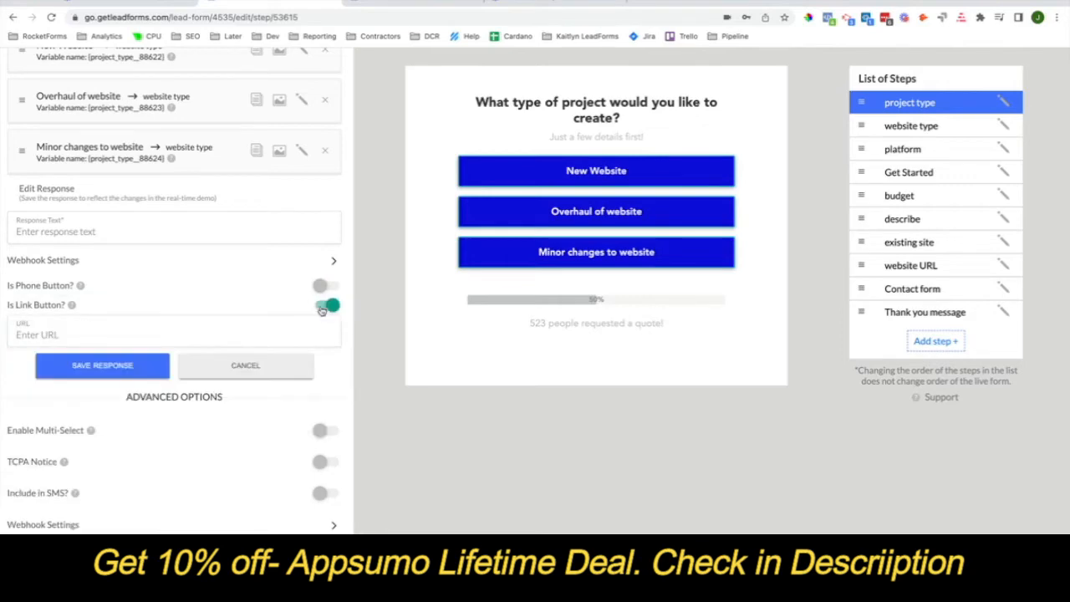
click(50, 335)
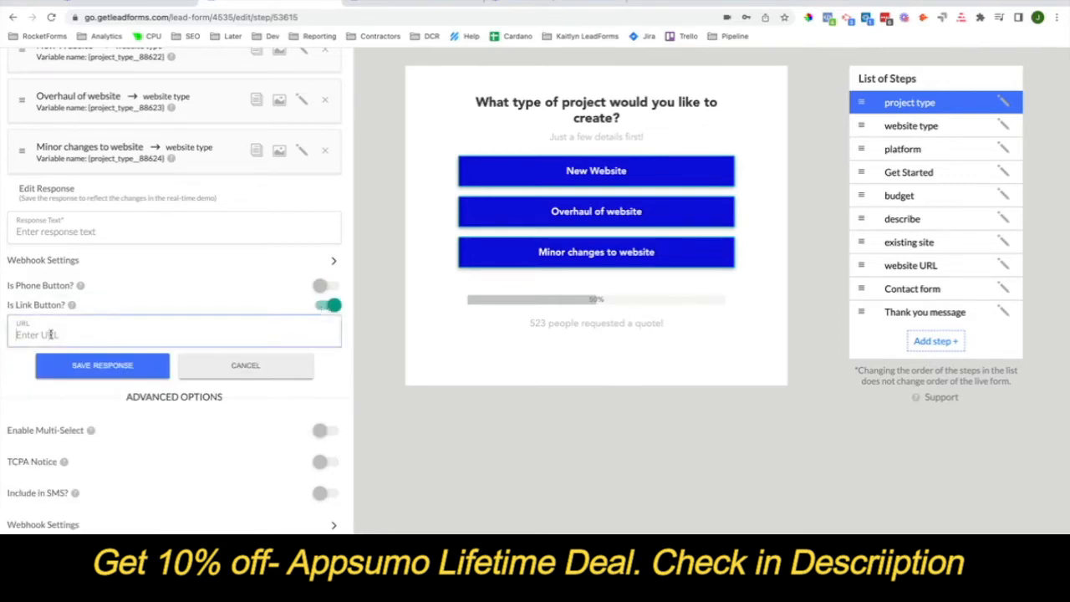
click(83, 371)
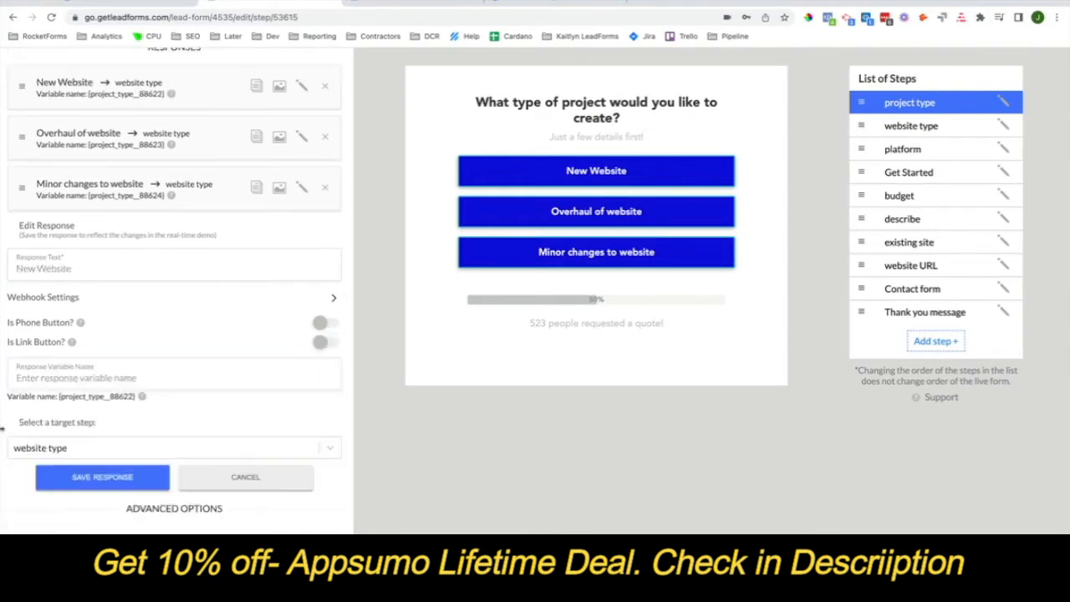
- Examine the target step choices for the New Website response, cancel the response edit and save the project type step
drag(19, 422, 106, 424)
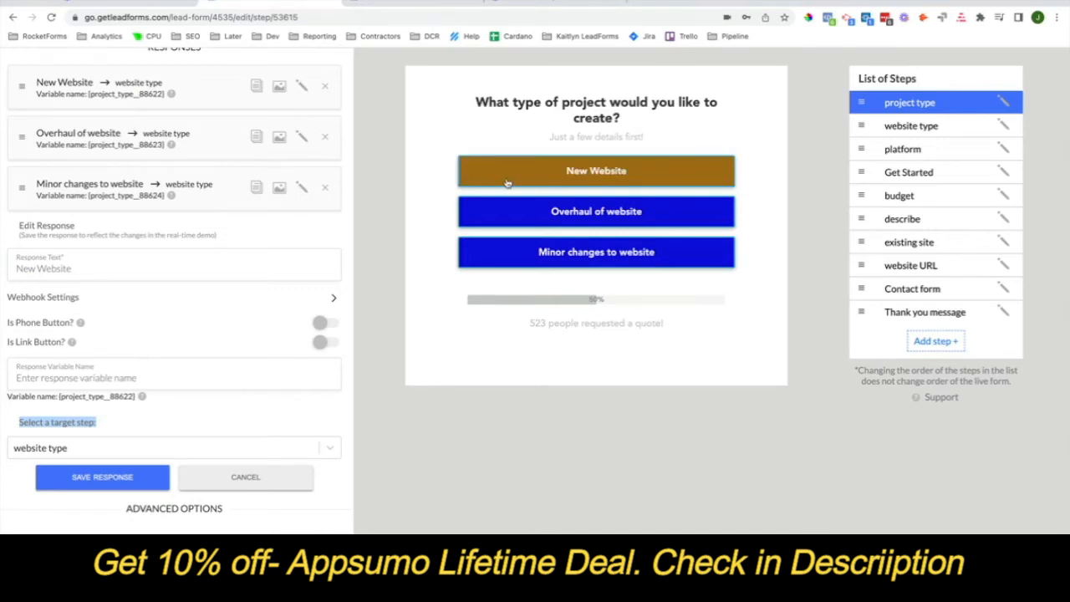
scroll(330, 407, down, 1)
click(331, 408)
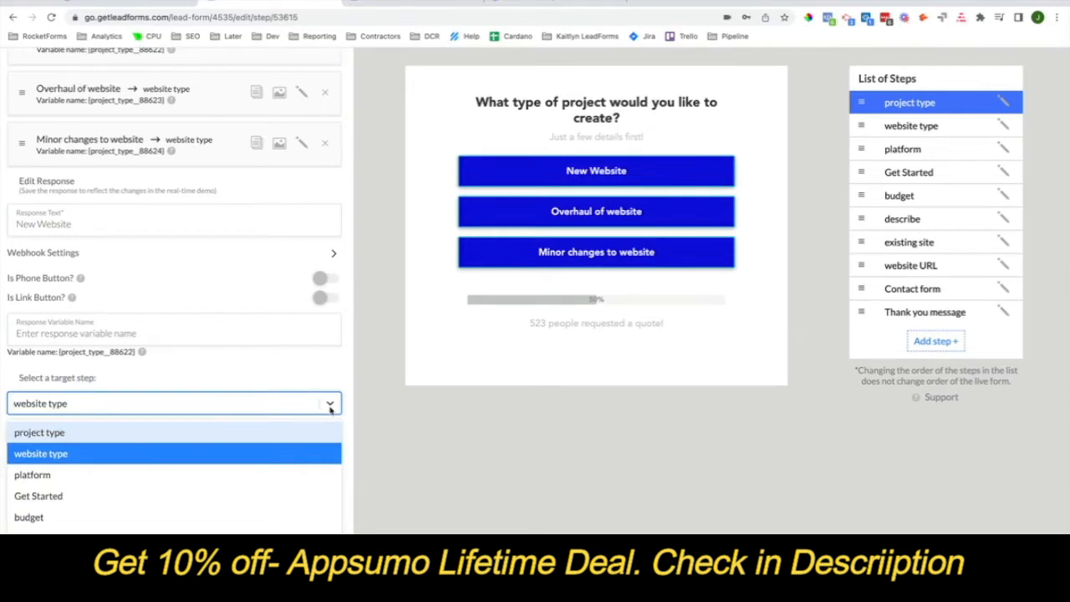
click(372, 425)
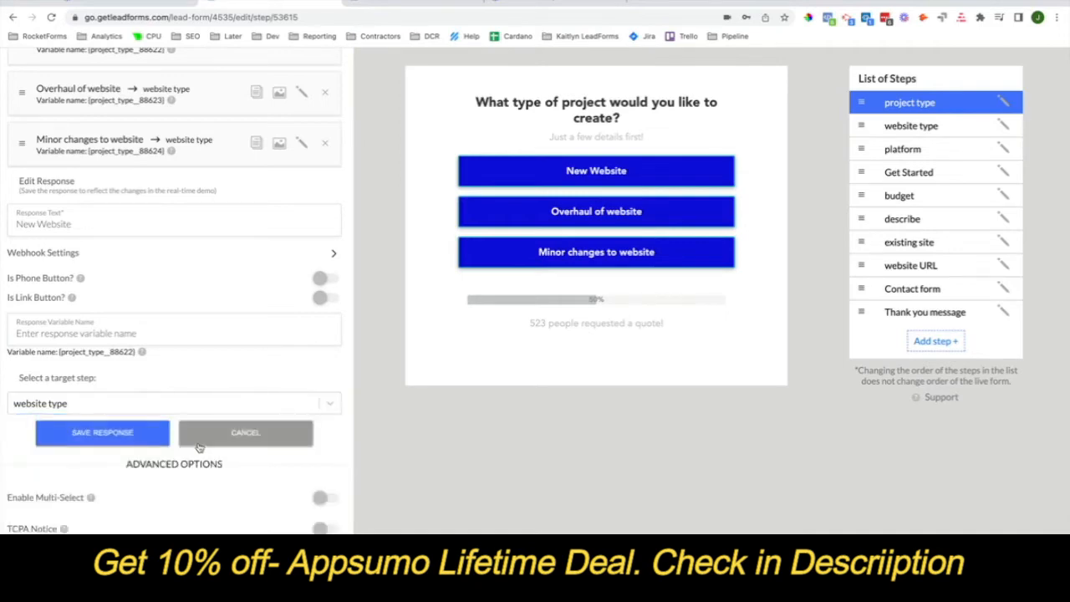
click(232, 438)
scroll(276, 234, up, 5)
click(287, 102)
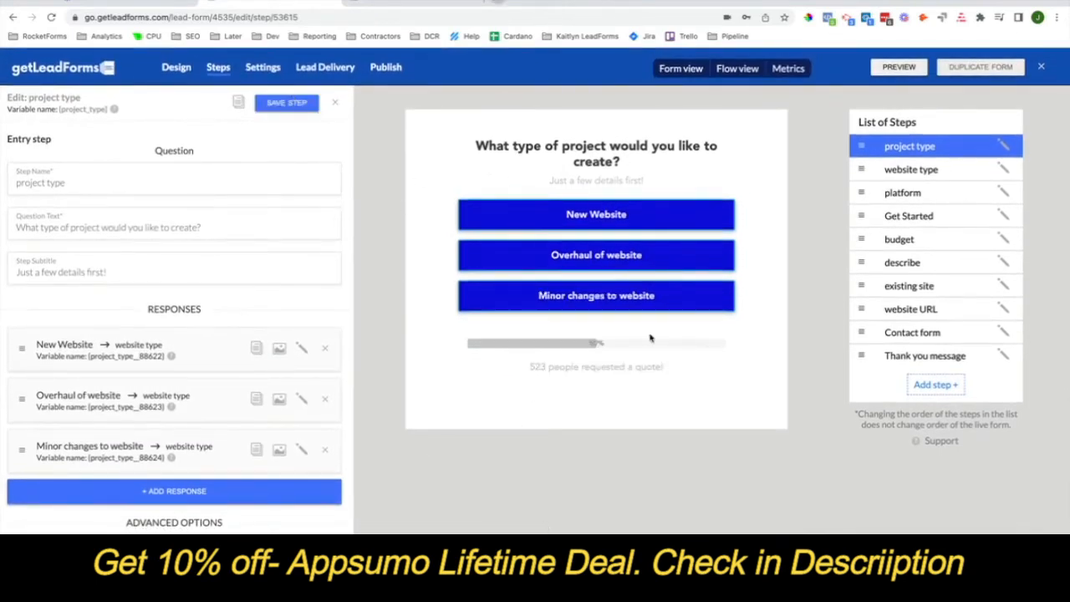
- Set the form mode to Popup in the form settings and review the popup behavior options
click(262, 67)
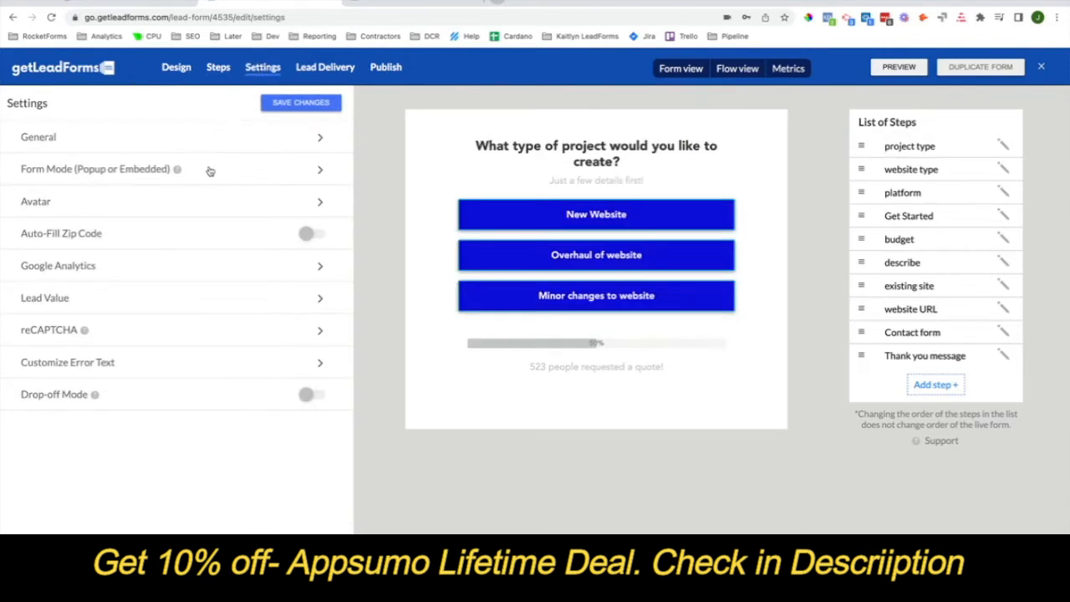
click(319, 170)
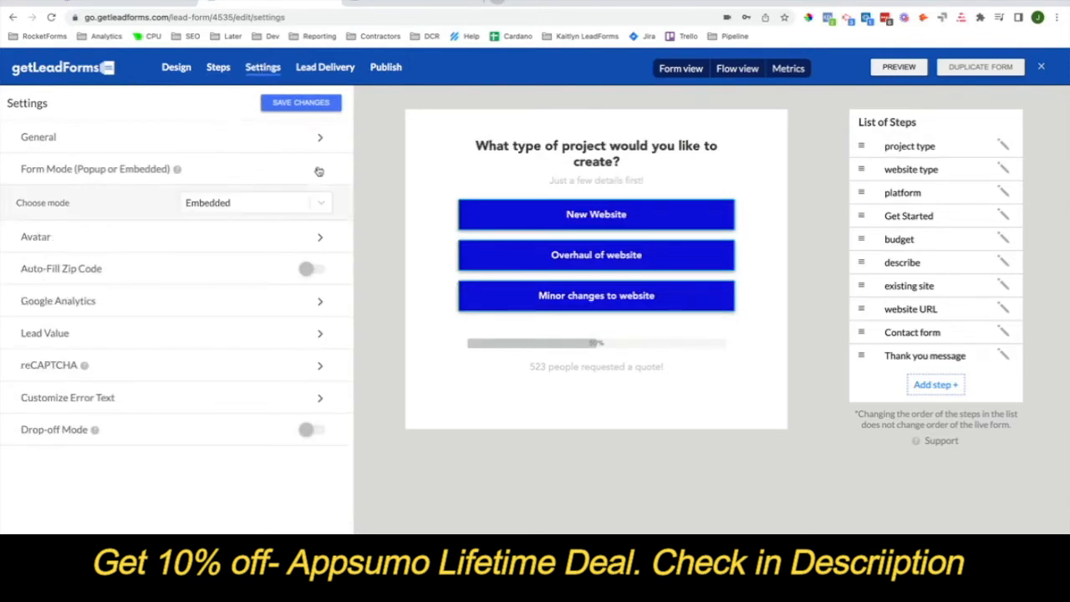
click(320, 206)
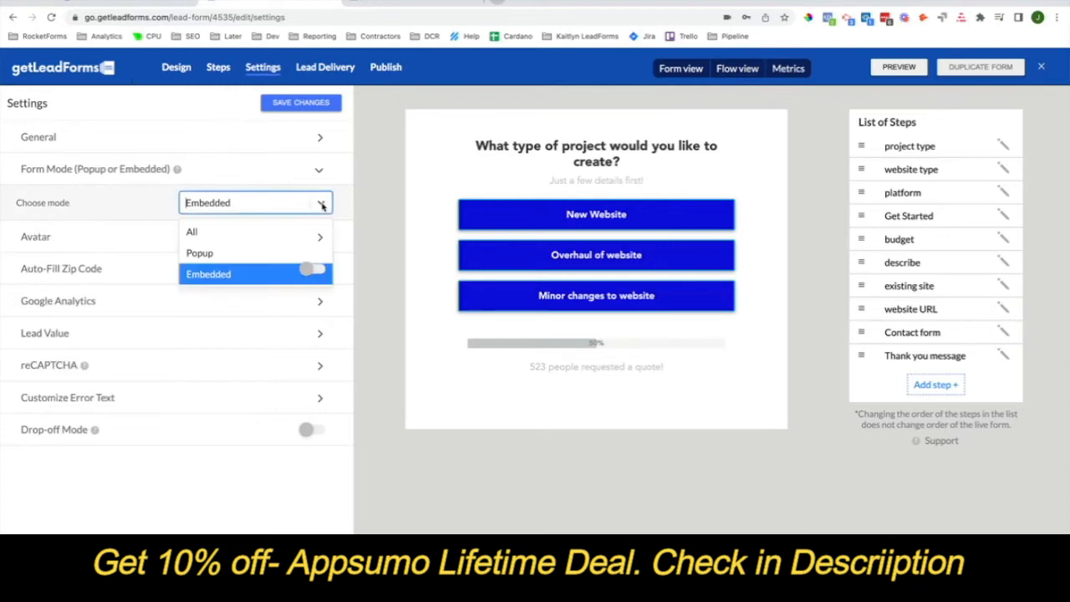
click(294, 253)
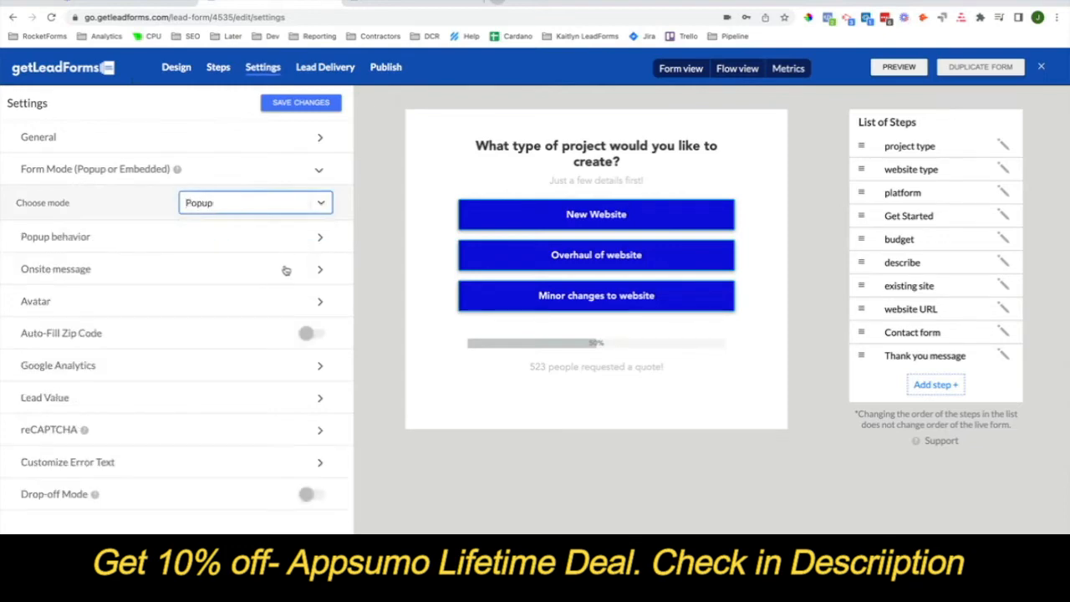
click(308, 239)
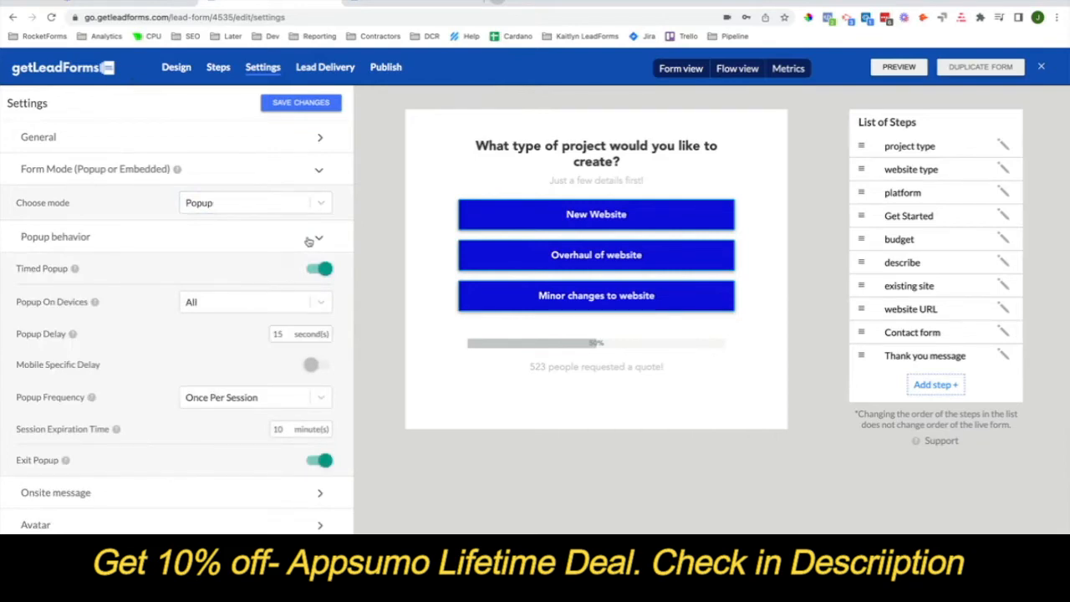
click(318, 171)
click(319, 202)
- Turn off Onsite Message and Onsite Message On Mobile in the onsite message settings
click(307, 236)
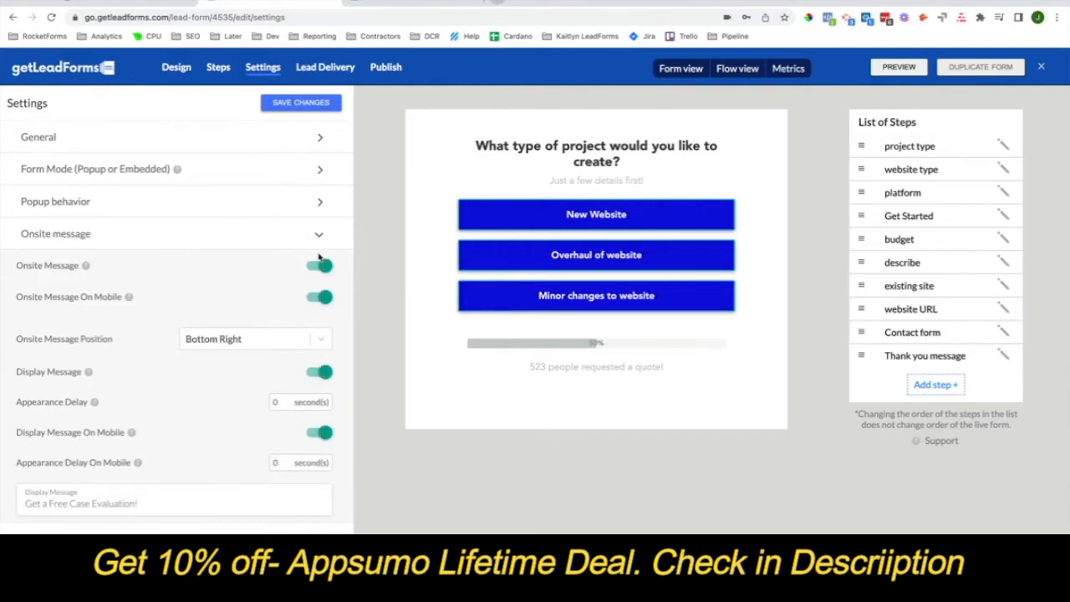
click(316, 266)
click(313, 265)
click(326, 269)
click(332, 268)
click(326, 266)
click(315, 297)
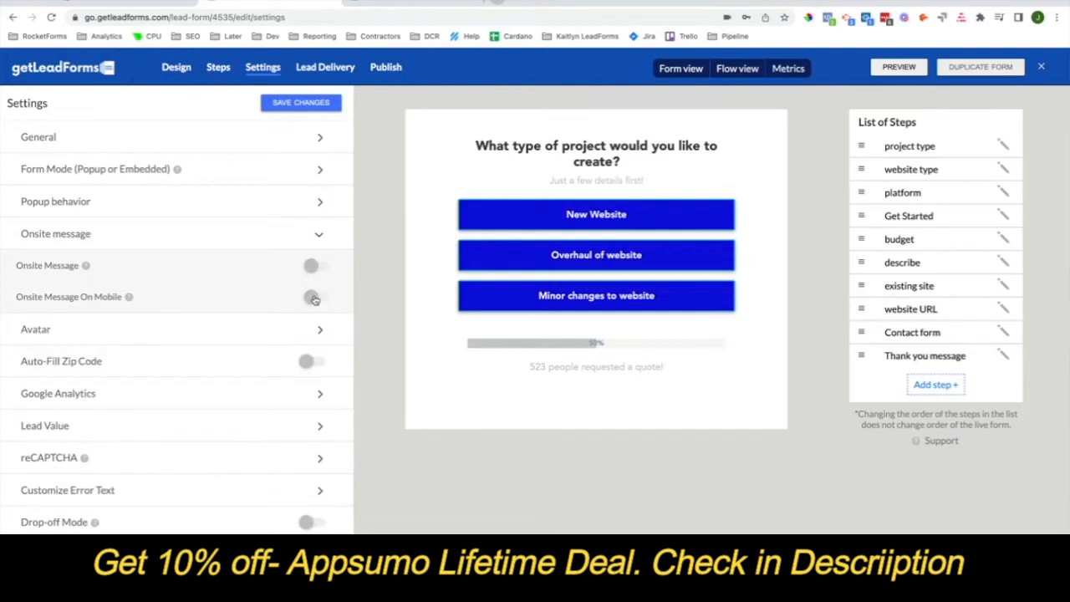